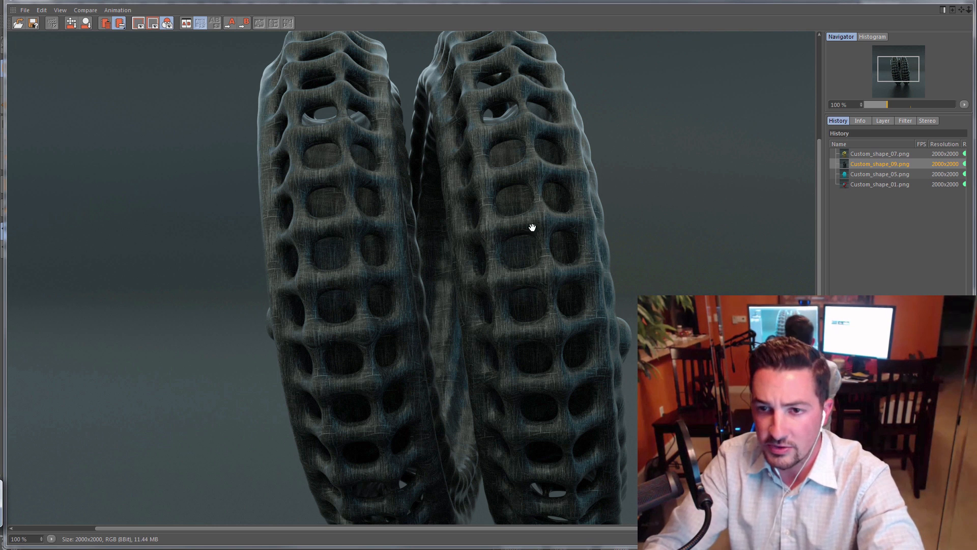
Step: Examine the rendered Custom_shape images 09, 07, 05 and 01 in the render history and close the viewer
left_click_drag(402, 318, 389, 226)
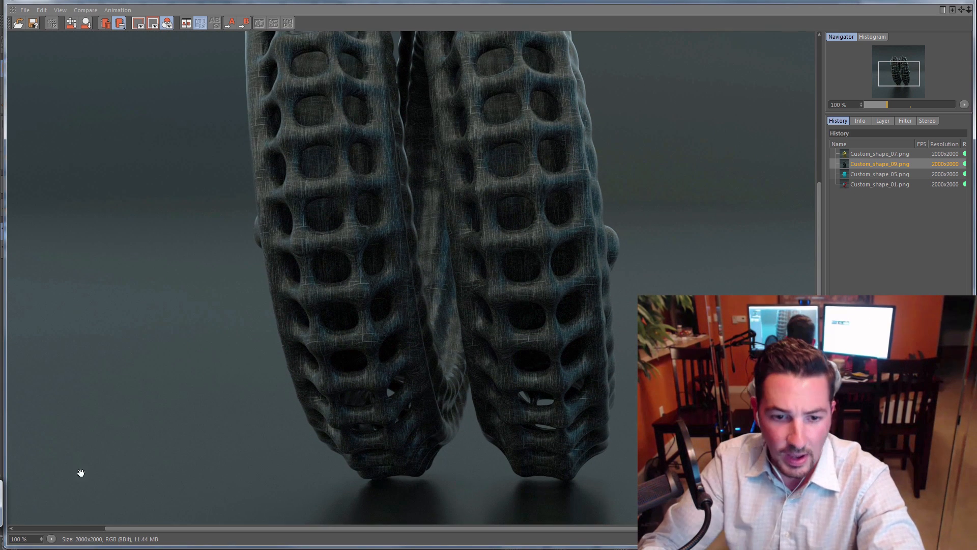
left_click(52, 539)
left_click(73, 490)
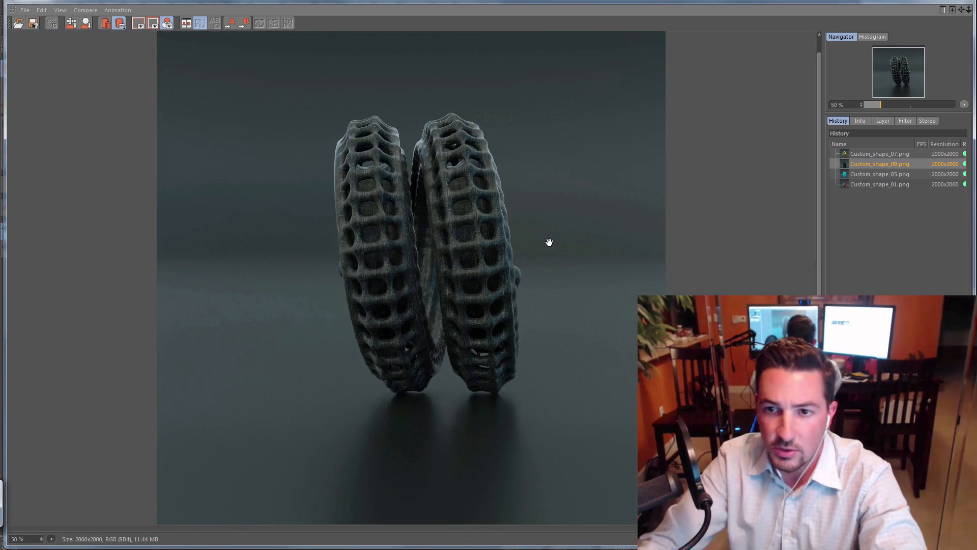
left_click(856, 156)
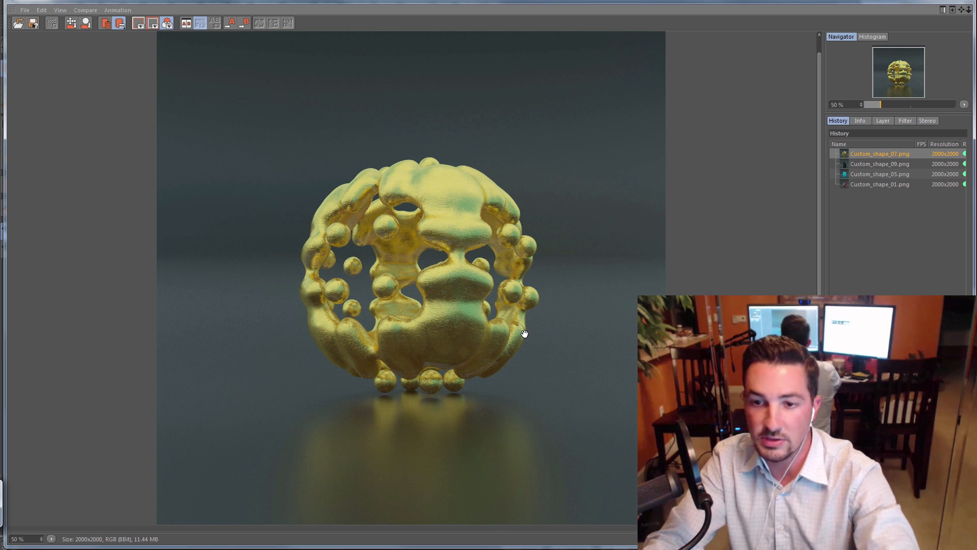
left_click(866, 164)
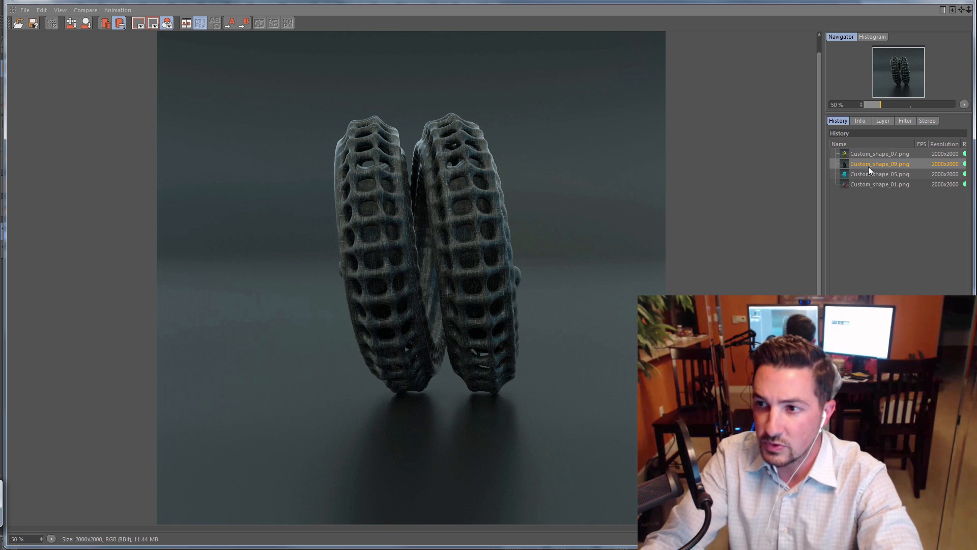
left_click(872, 174)
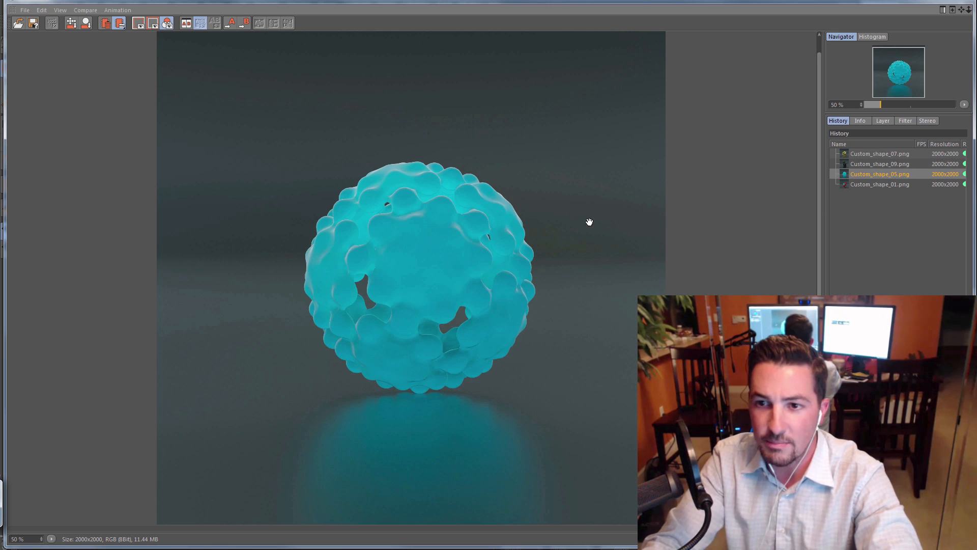
left_click(884, 185)
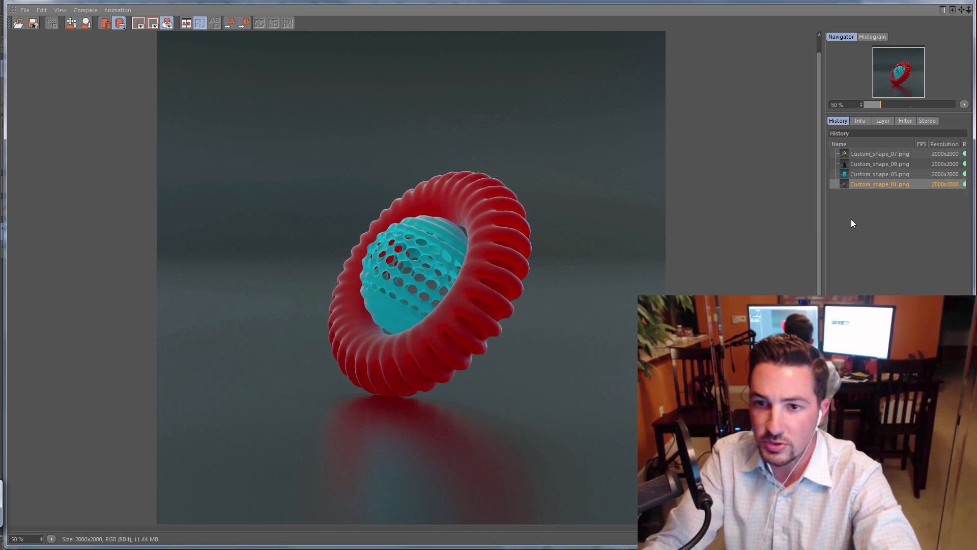
left_click(924, 1)
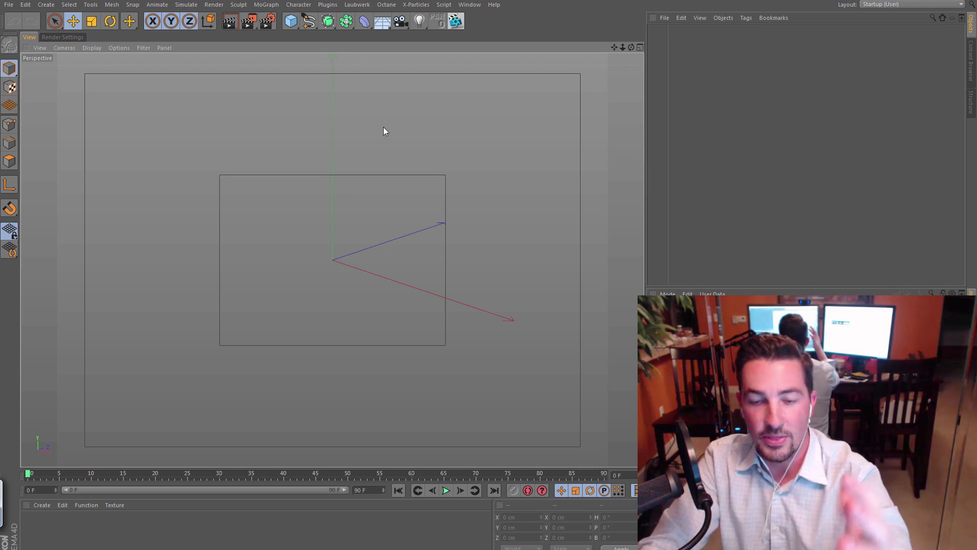
Step: Add an xpEmitter to the scene, preview its particle emission and rewind to the start
left_click(416, 4)
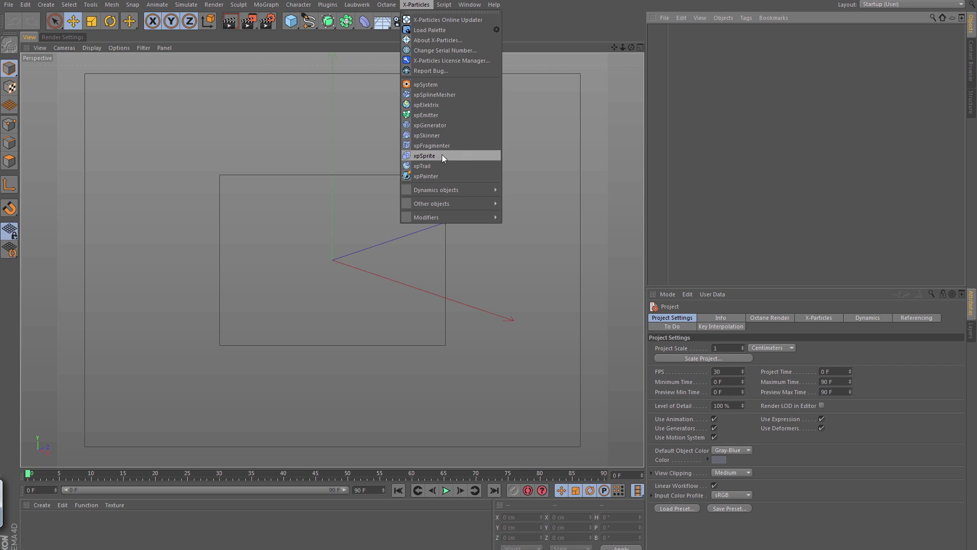
left_click(435, 118)
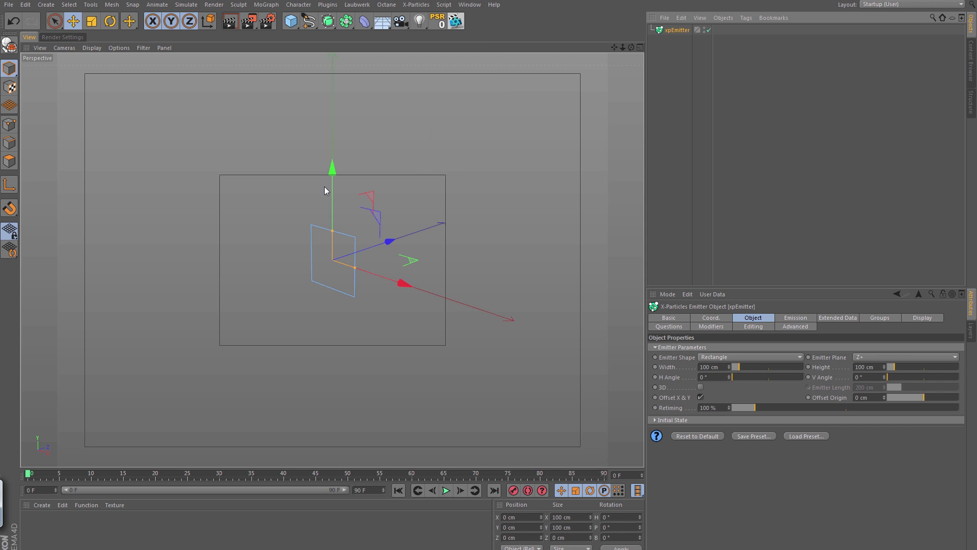
left_click_drag(331, 254, 264, 290, "alt")
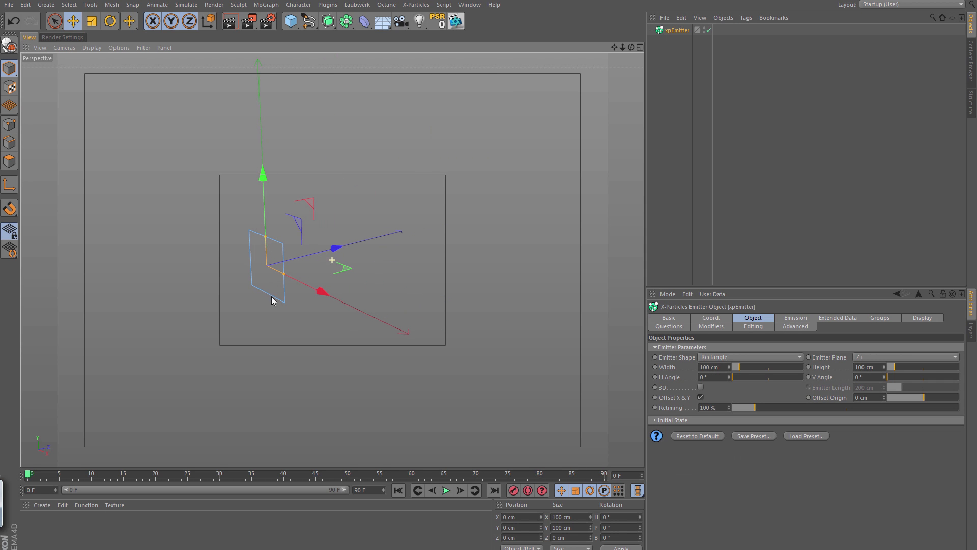
left_click(446, 490)
left_click(450, 495)
left_click(398, 491)
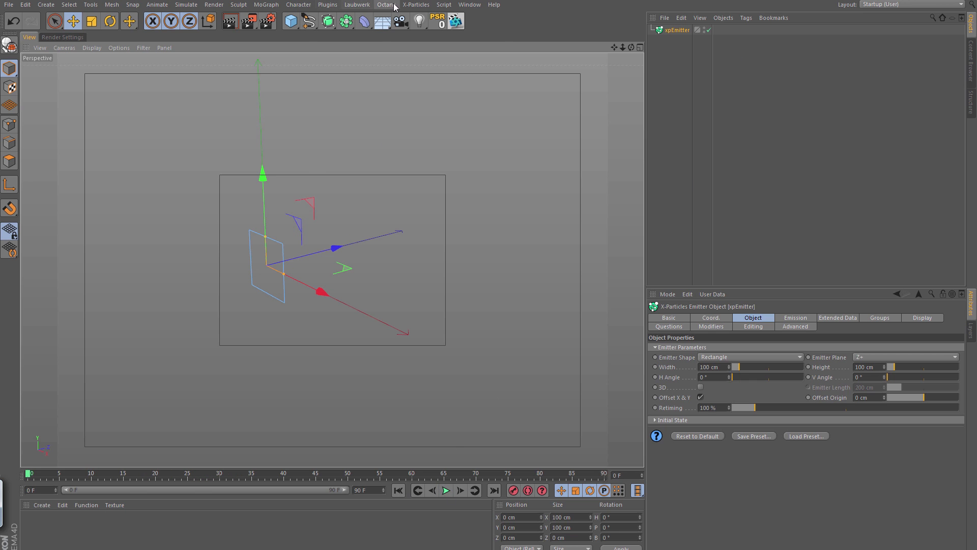
Step: Add an xpSkinner object to the scene, play the animation briefly and rewind it
left_click(416, 5)
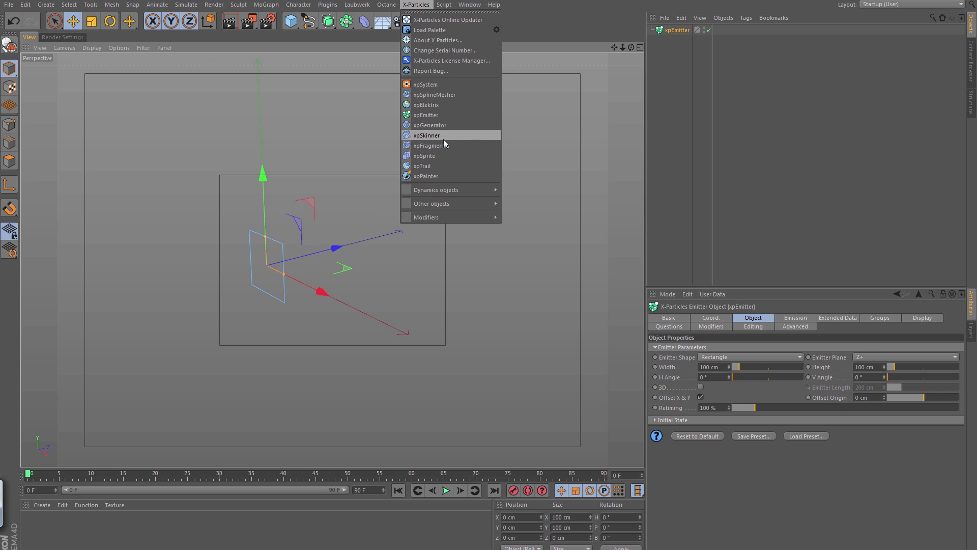
left_click(427, 136)
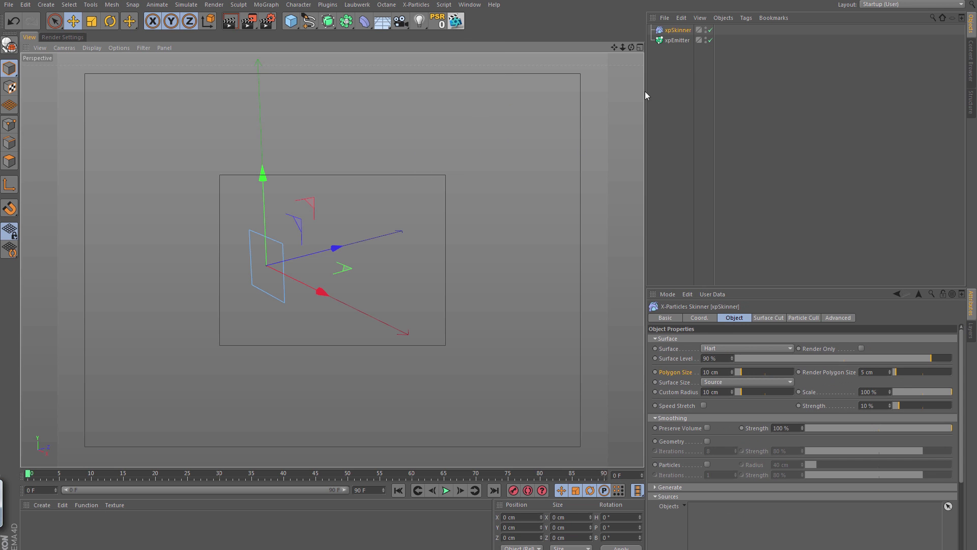
left_click(446, 490)
left_click(446, 490)
left_click(398, 491)
Step: Assign the emitter as a source object of the skinner and play the animation to preview the skinned particles
left_click_drag(676, 41, 695, 520)
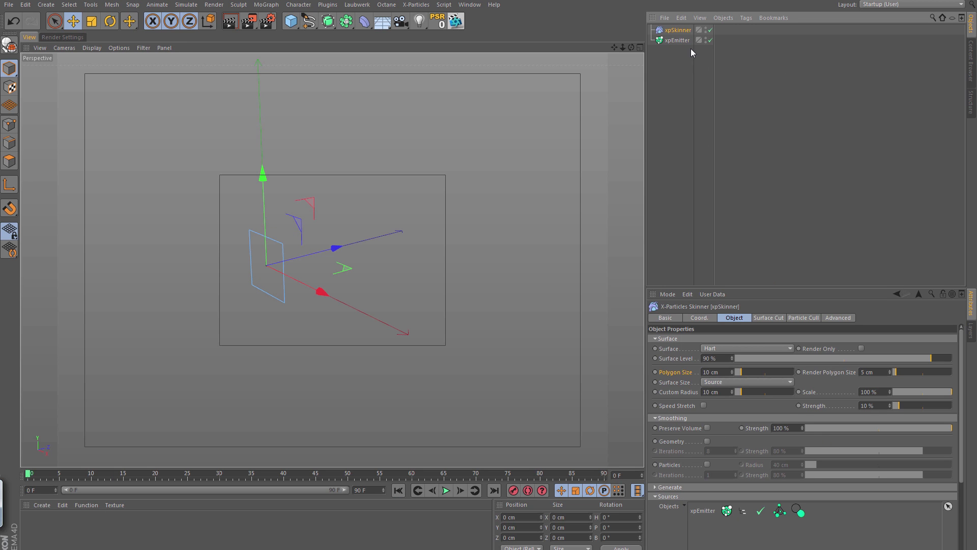
left_click(446, 490)
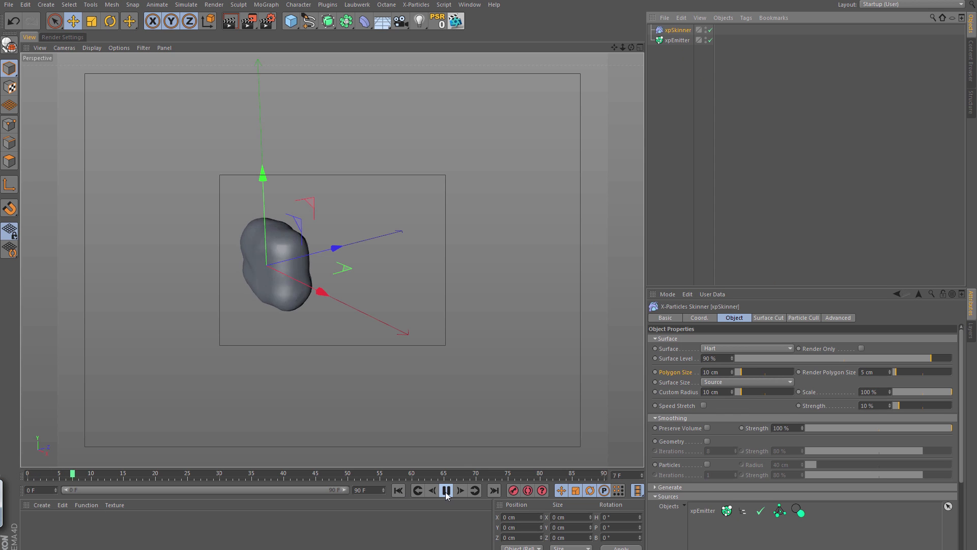
left_click(446, 490)
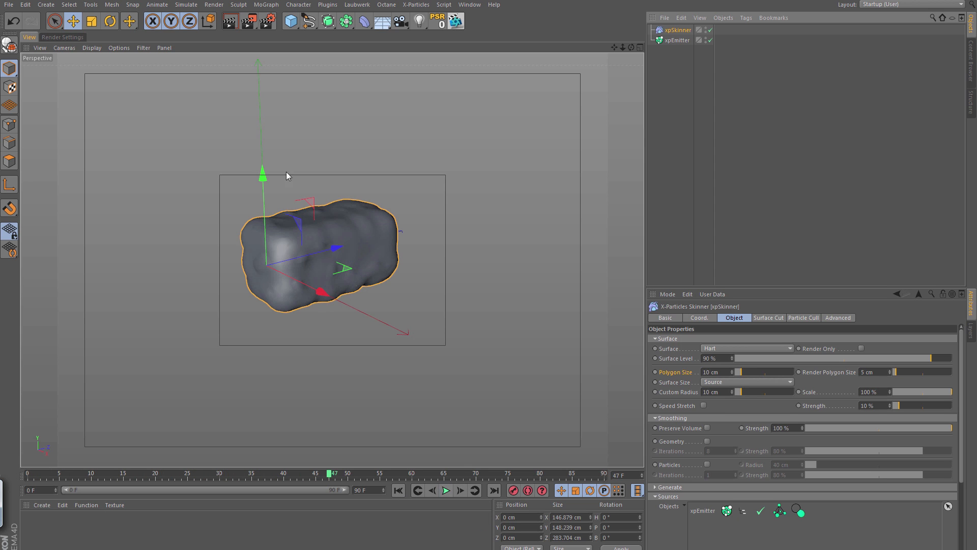
middle_click_drag(502, 199, 435, 202, "alt")
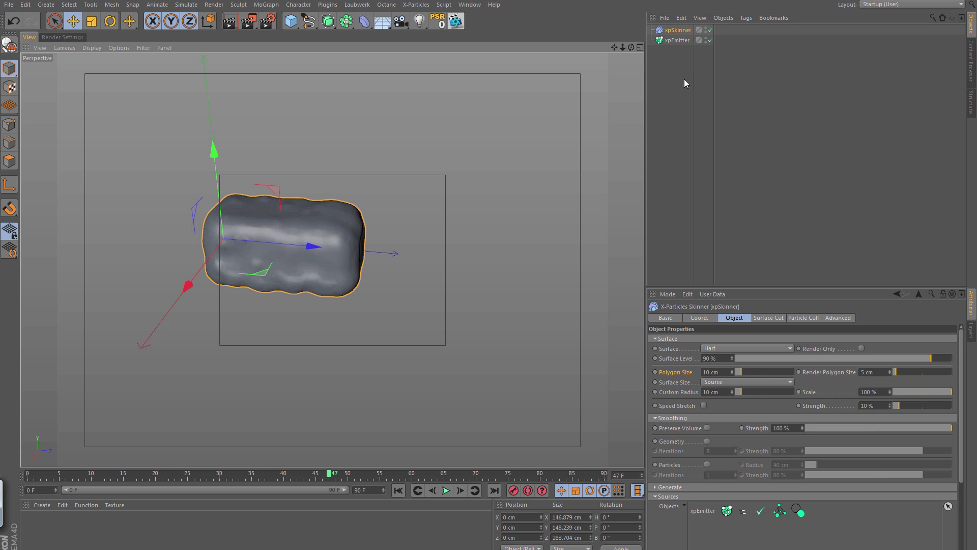
Step: Delete the emitter and add a Sphere primitive in its place
left_click(685, 40)
key("Delete")
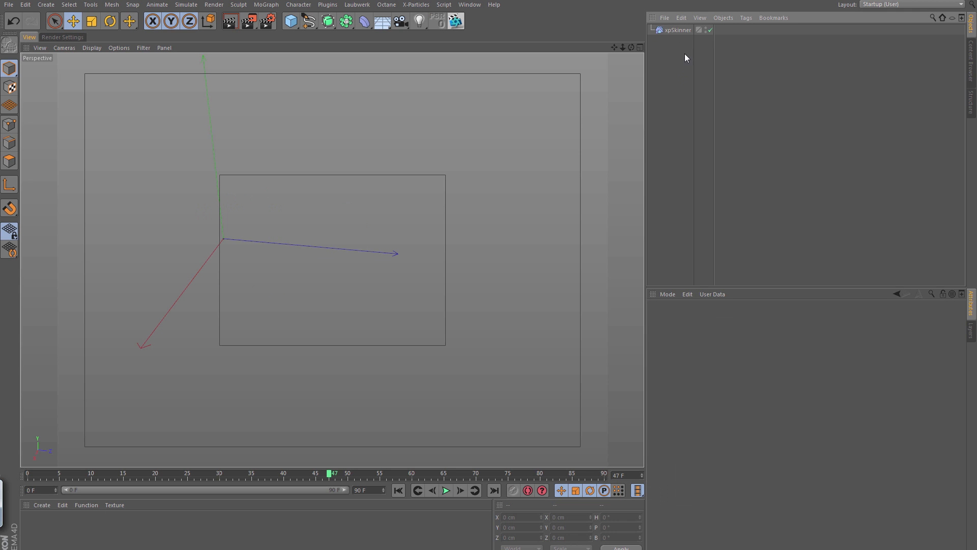
left_click(291, 20)
left_click(487, 55)
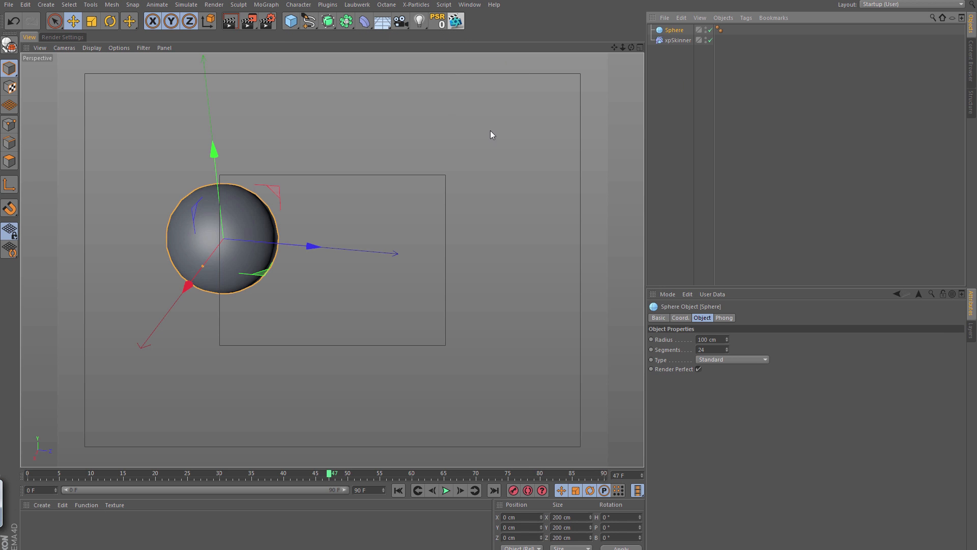
mouse_move(270, 206)
left_mouse_down("alt")
mouse_move(365, 247)
mouse_move(367, 257)
mouse_move(340, 256)
mouse_move(329, 270)
left_mouse_up("alt")
right_click_drag(329, 269, 374, 257, "alt")
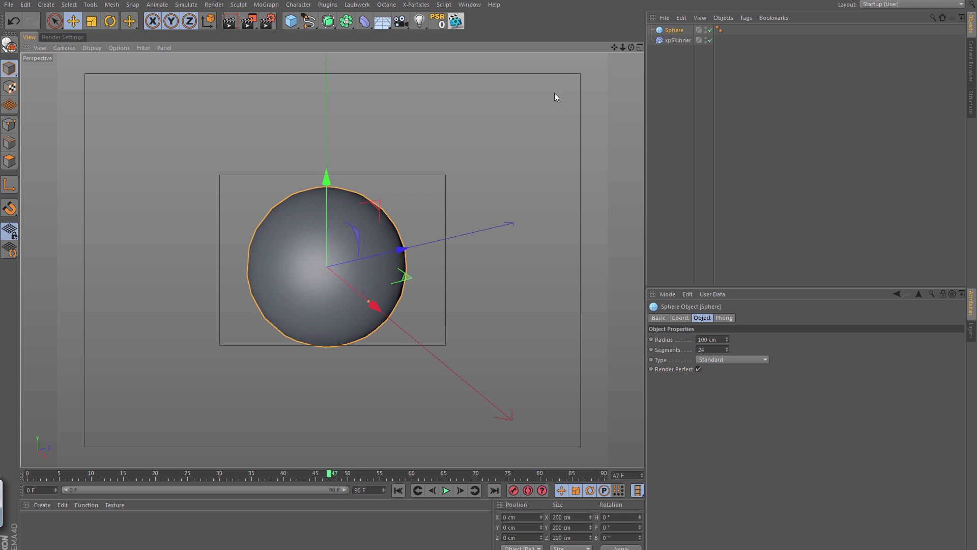
Step: Hide the sphere in the viewport and assign it as a source object of the xpSkinner
left_click(706, 30)
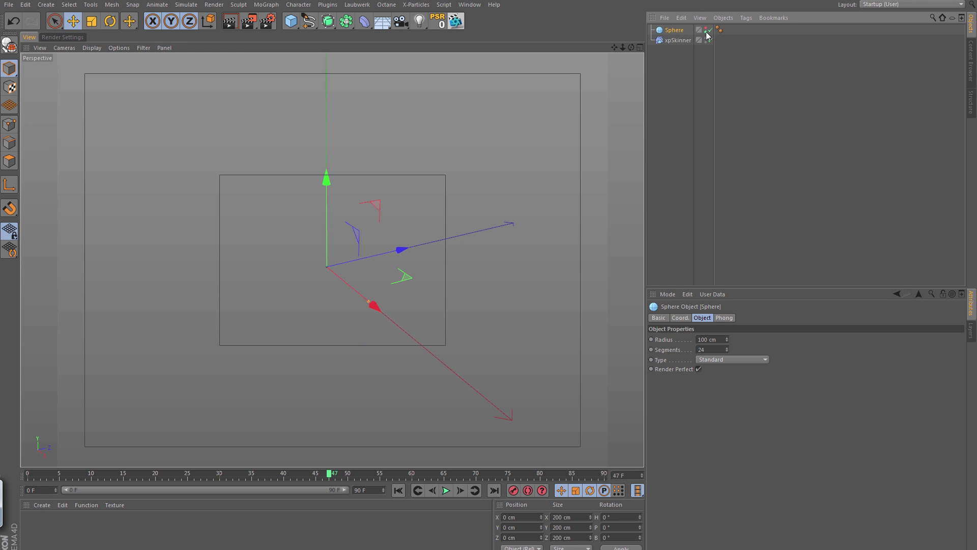
left_click(667, 41)
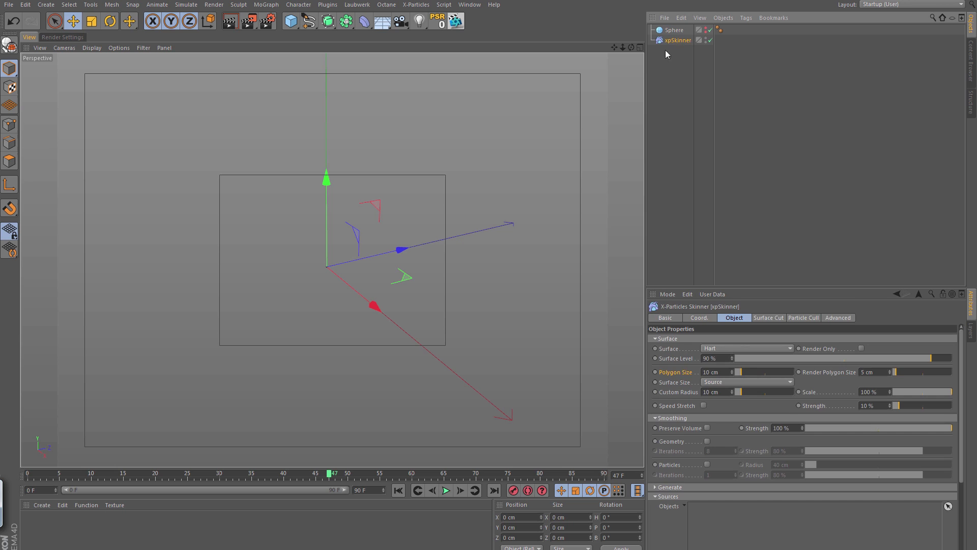
left_click_drag(672, 34, 746, 537)
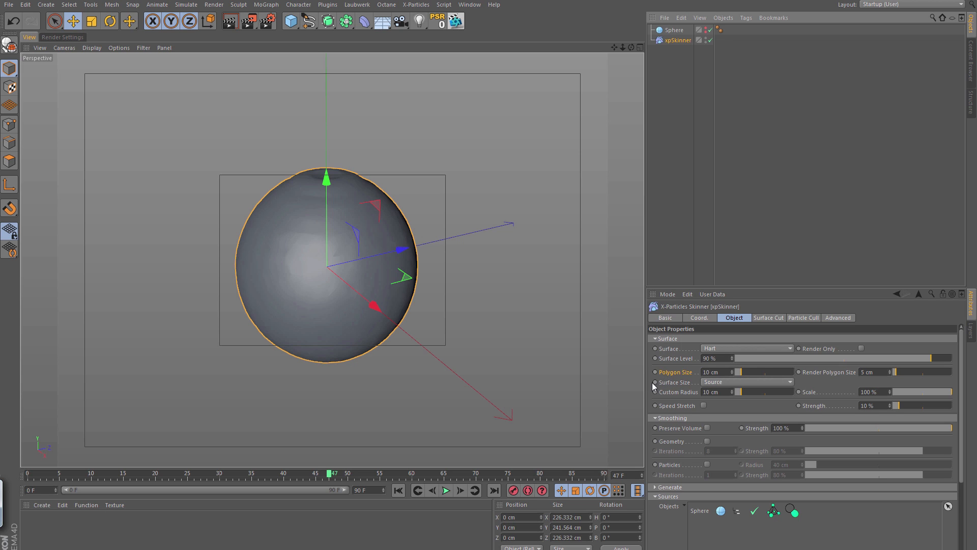
Step: Look through the skinner's surface types, keep Hart, and lower the Surface Level to 55 %
left_click(722, 347)
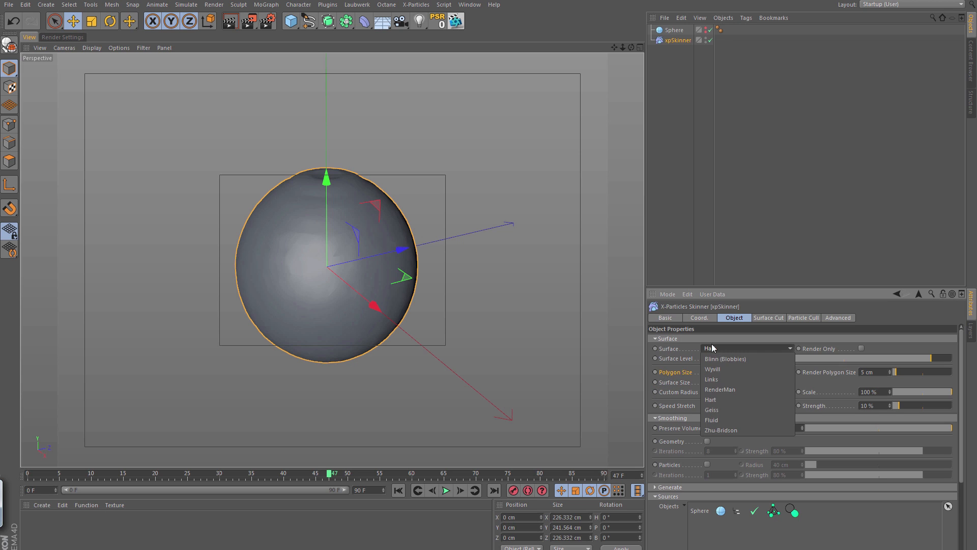
left_click(671, 348)
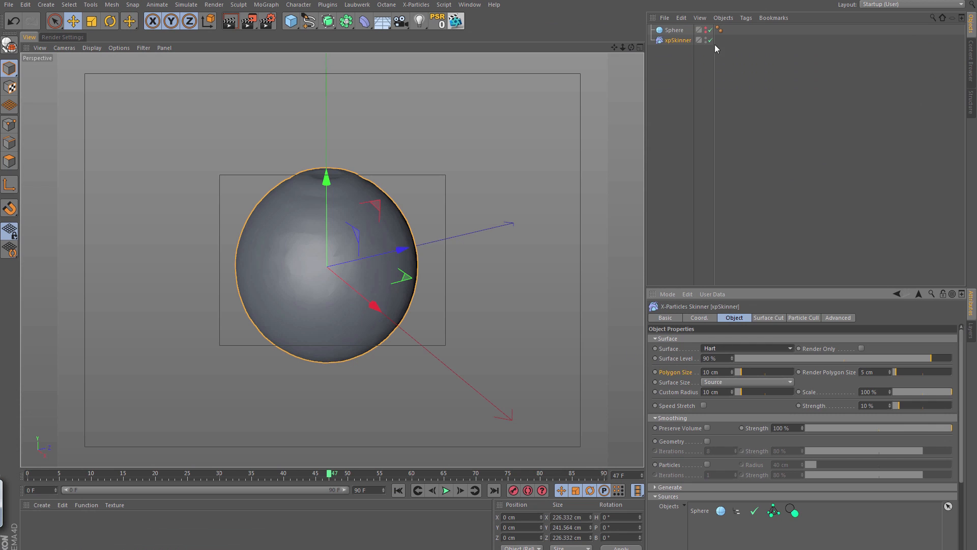
left_click(669, 358)
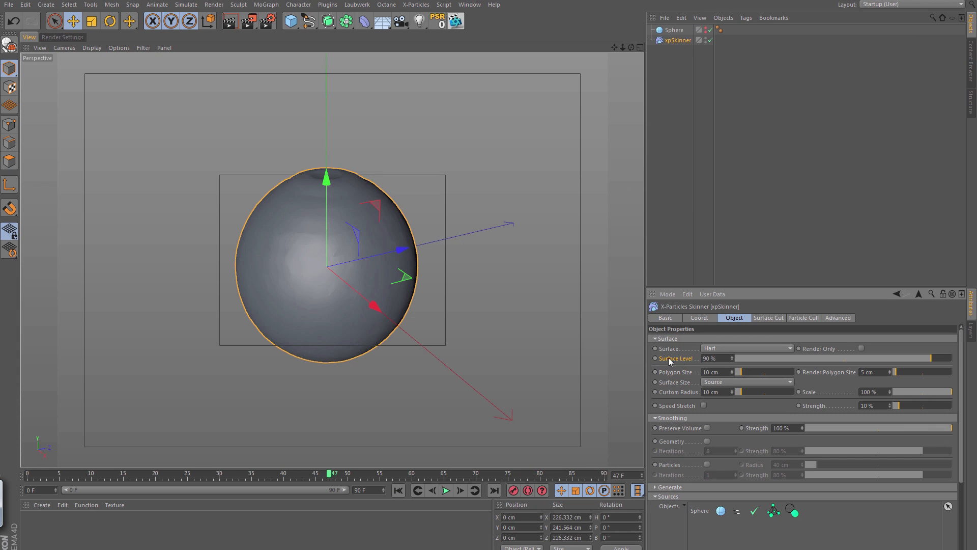
left_click_drag(924, 359, 854, 360)
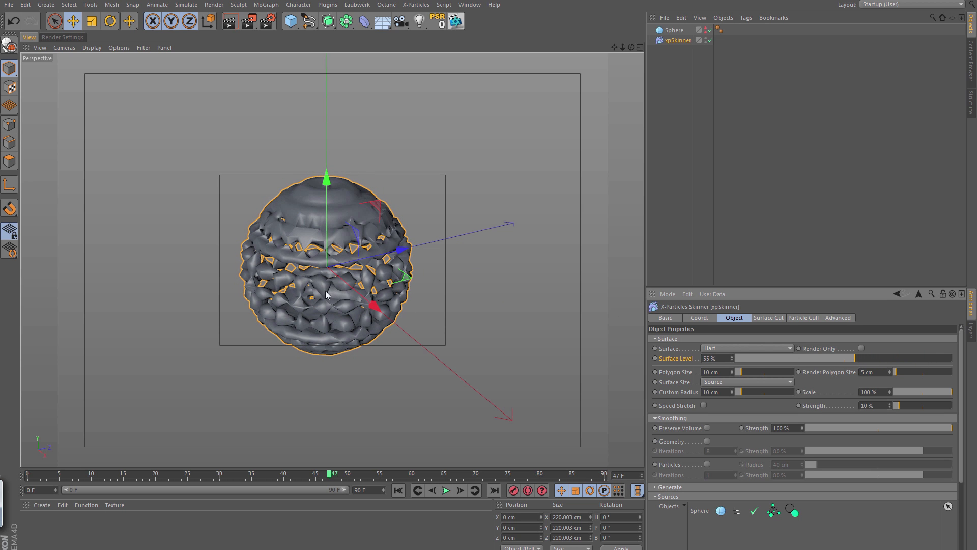
Step: Examine the skinned sphere's mesh up close, checking its rough facets and holes from several angles
left_click_drag(310, 306, 324, 275, "alt")
right_click_drag(310, 284, 423, 267, "alt")
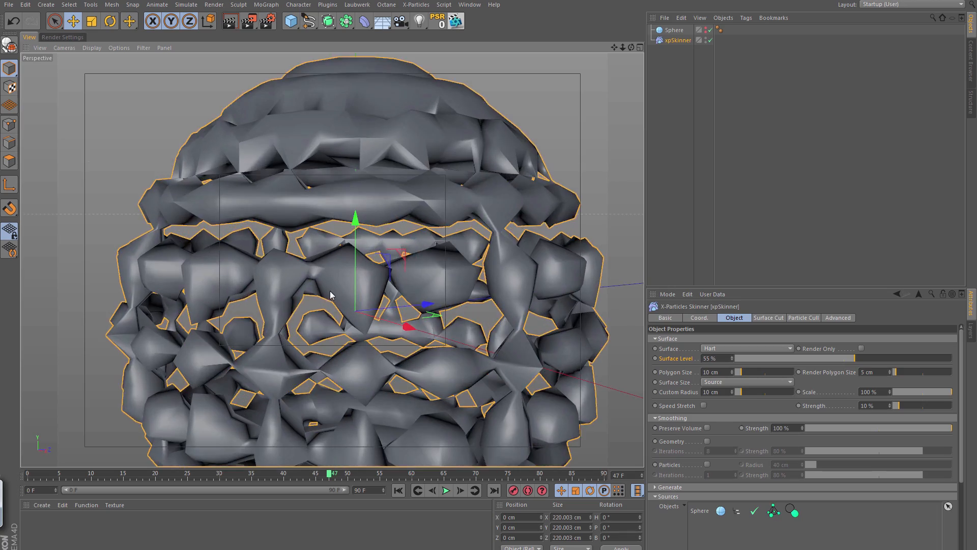
left_click_drag(341, 286, 309, 350, "alt")
left_click_drag(335, 264, 341, 279, "alt")
right_click_drag(354, 233, 361, 252, "alt")
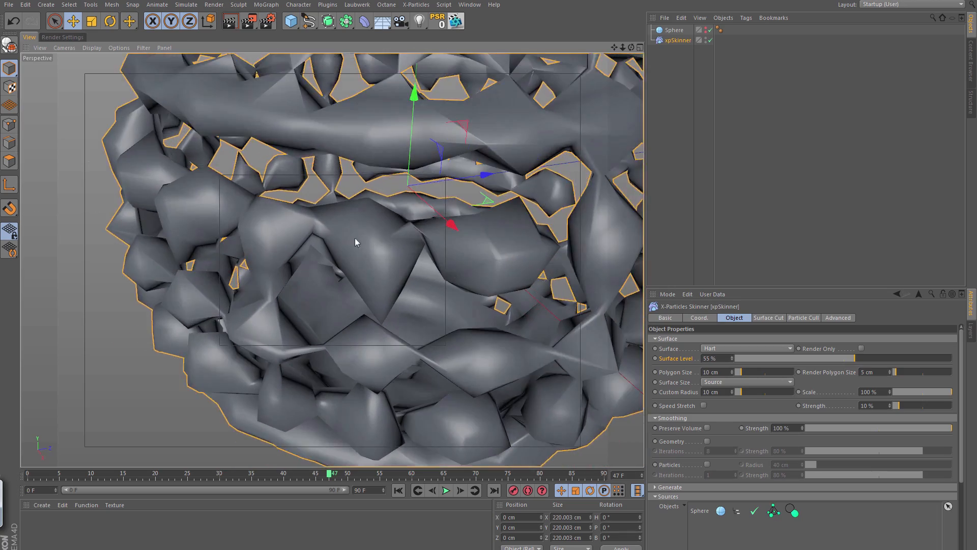
left_click_drag(361, 252, 410, 170, "alt")
left_click_drag(351, 279, 616, 314, "alt")
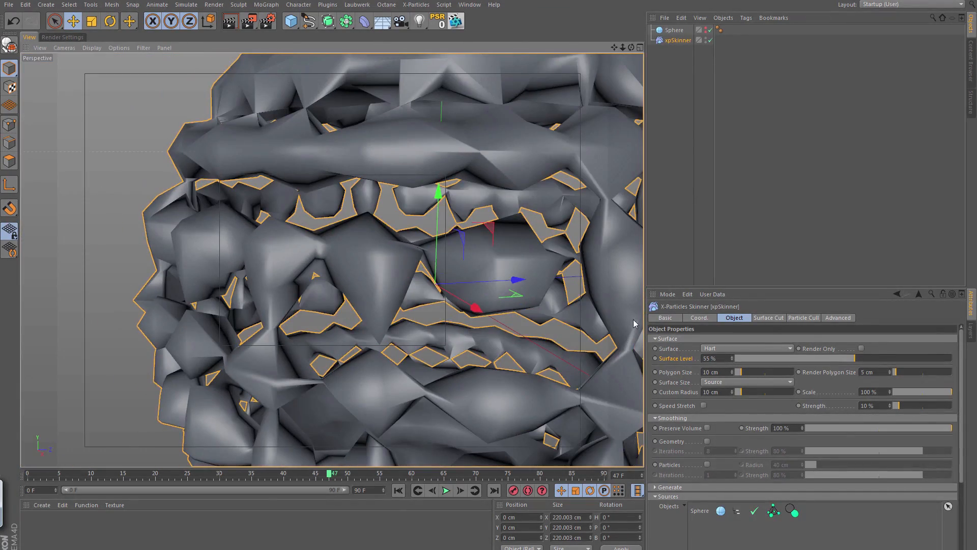
left_click_drag(292, 262, 408, 266, "alt")
left_click_drag(332, 258, 379, 260, "alt")
Step: Switch the viewport to Gouraud Shading (Lines) to examine the skin's polygons, and restore plain Gouraud Shading
left_click(100, 48)
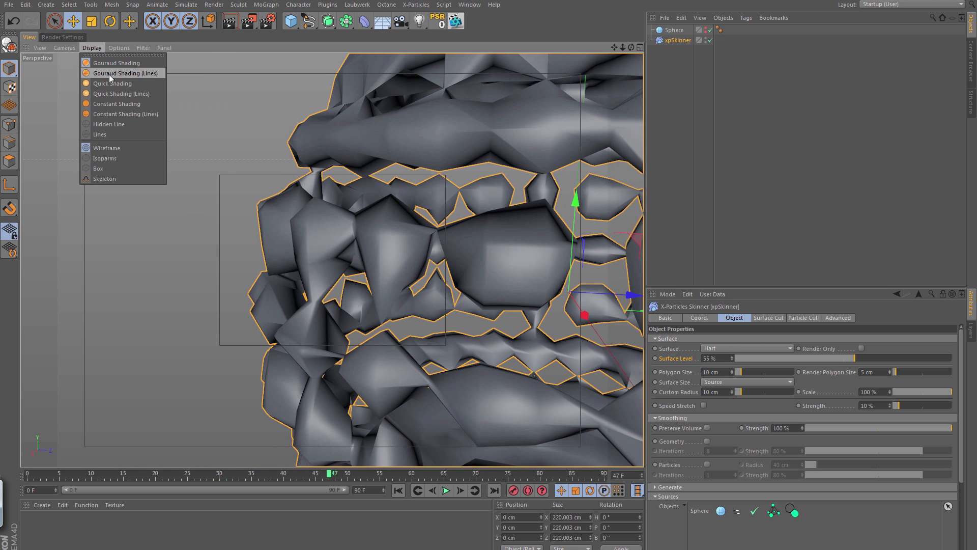
left_click(110, 73)
left_click_drag(348, 261, 565, 312, "alt")
right_click_drag(501, 244, 334, 261, "alt")
left_click_drag(334, 261, 393, 240, "alt")
scroll(394, 240, "down", 5)
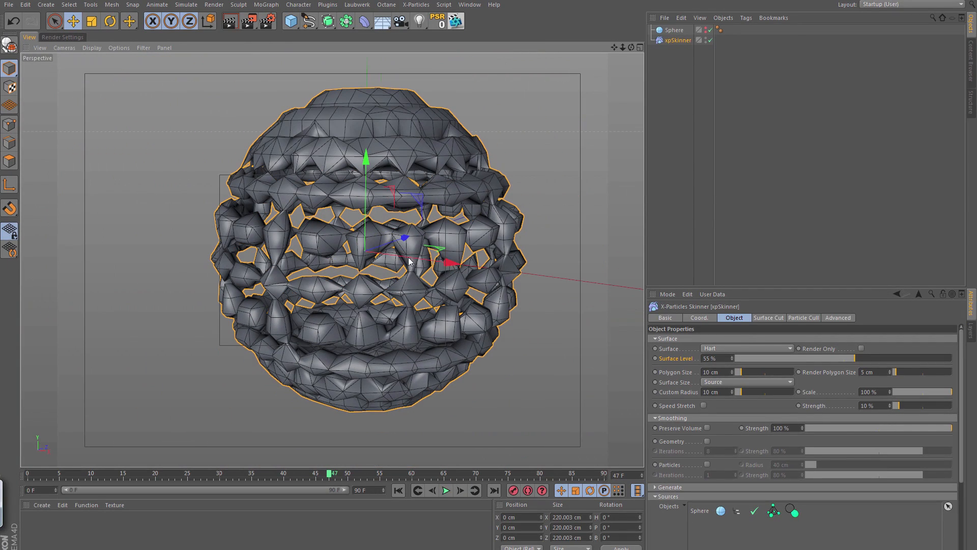
left_click(93, 48)
left_click(117, 62)
left_click_drag(509, 295, 549, 316, "alt")
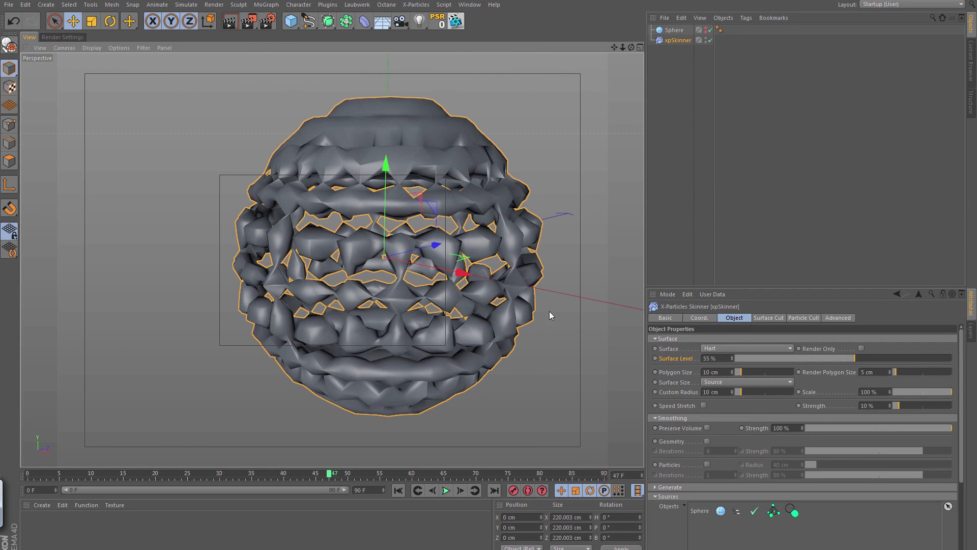
Step: Set the skinner's Polygon Size to 5 cm
left_click(725, 373)
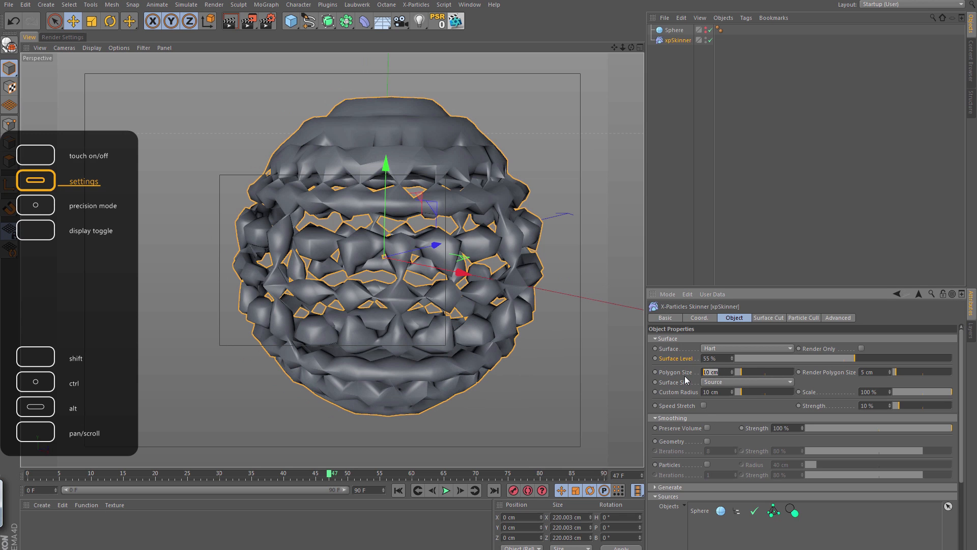
type("5")
key("Return")
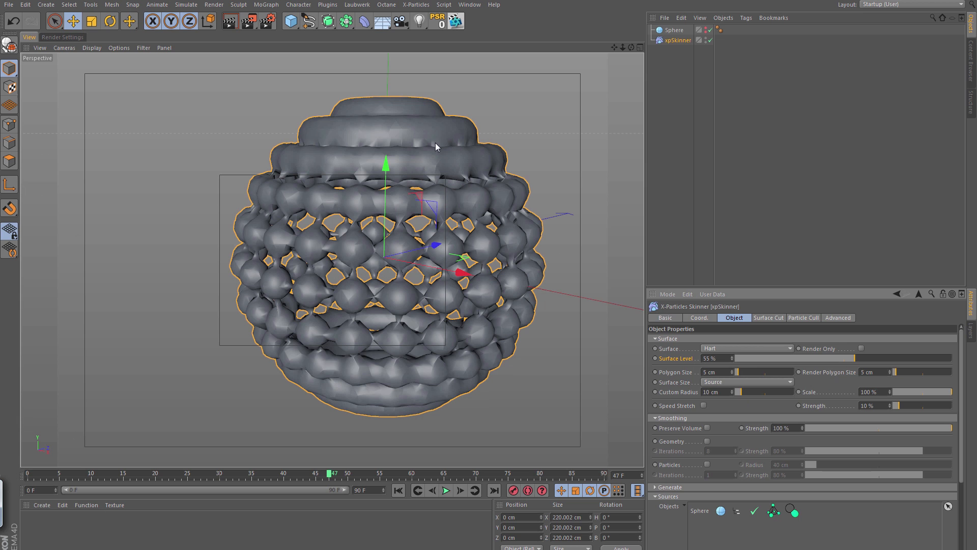
Step: Raise the skinner's Surface Level to 67 %
right_click_drag(494, 263, 425, 268, "alt")
left_click_drag(433, 267, 400, 302, "alt")
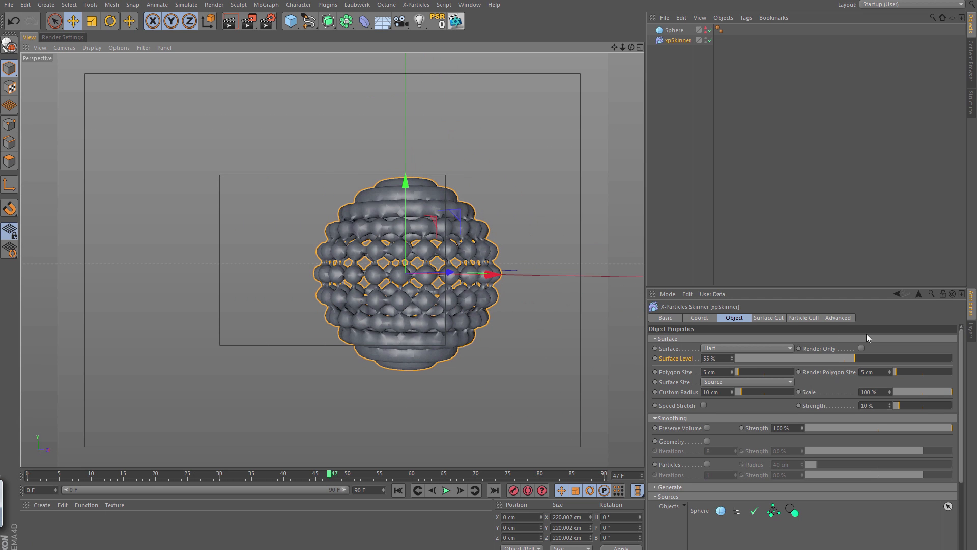
left_click_drag(860, 358, 881, 358)
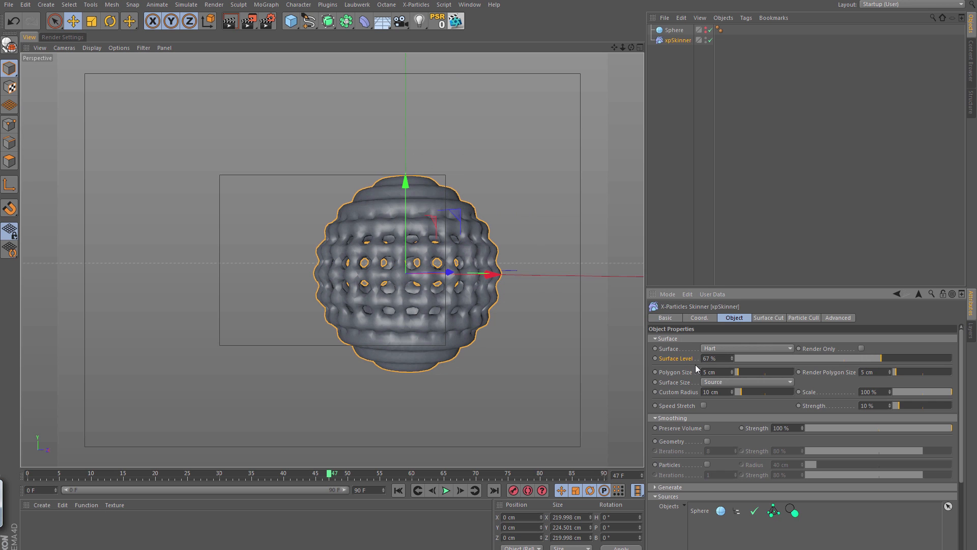
Step: Enable Geometry smoothing on the skinner
left_click(673, 419)
left_click(660, 418)
left_click(707, 442)
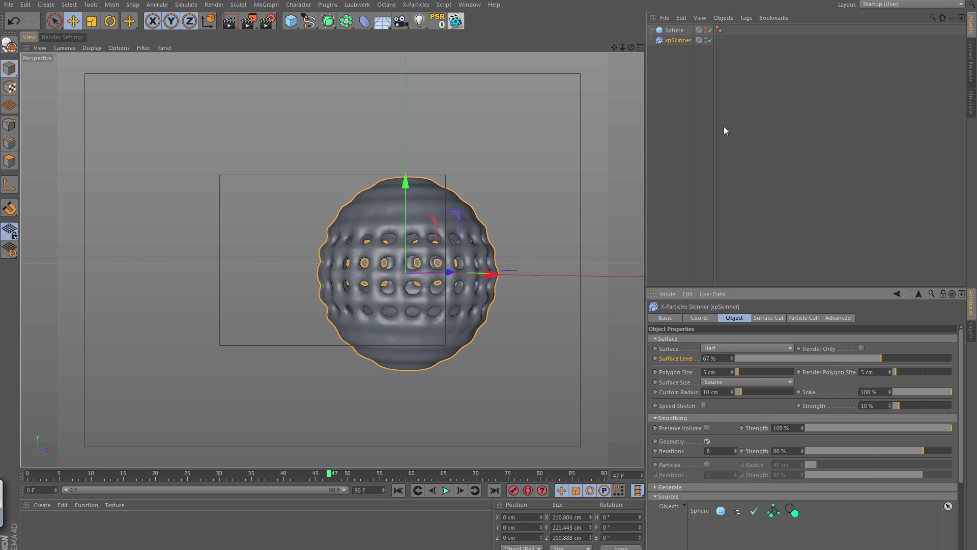
Step: Deselect everything and examine the smoothed skin and its holes up close from several angles
left_click(694, 120)
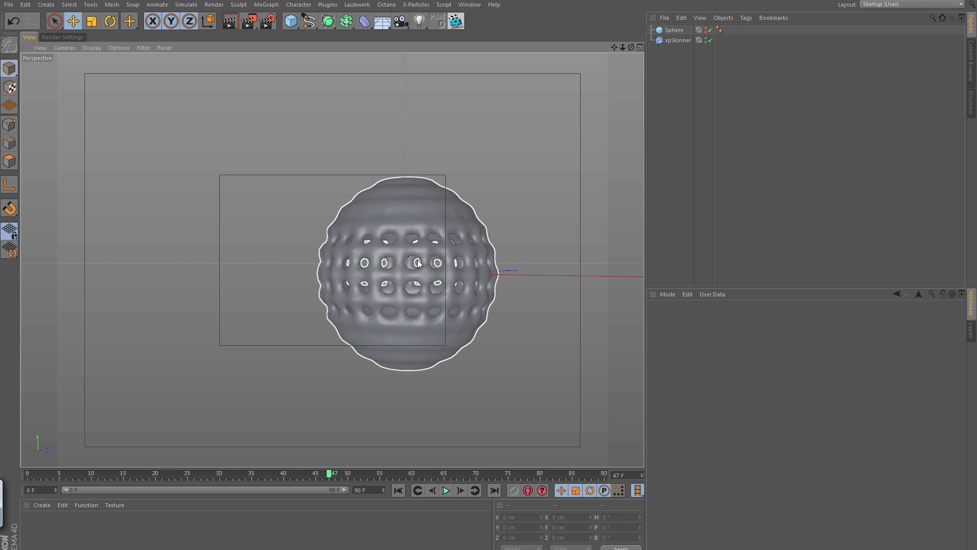
left_click_drag(417, 265, 345, 249, "alt")
right_click_drag(389, 270, 473, 264, "alt")
left_click_drag(473, 264, 436, 268, "alt")
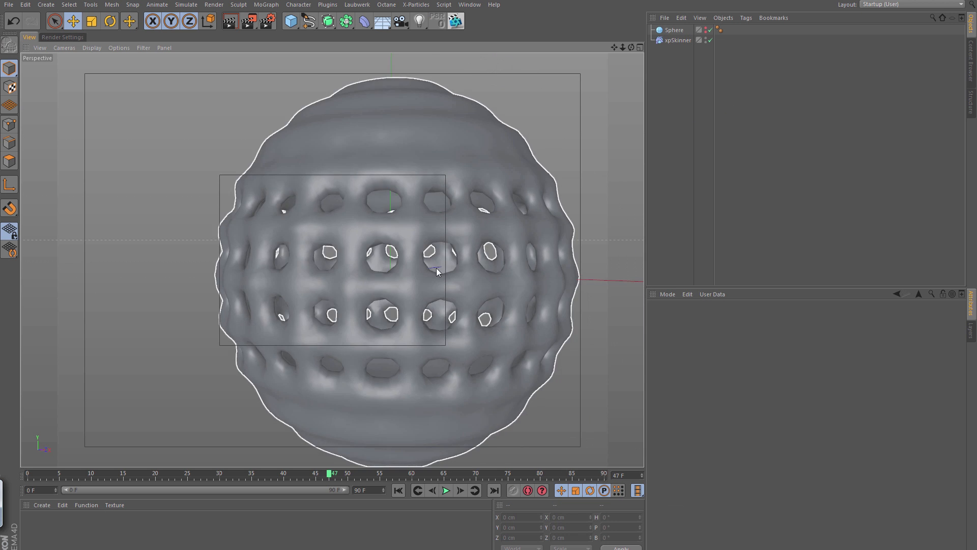
right_click_drag(437, 268, 404, 278, "alt")
middle_click_drag(404, 278, 346, 291, "alt")
left_click_drag(346, 291, 317, 291, "alt")
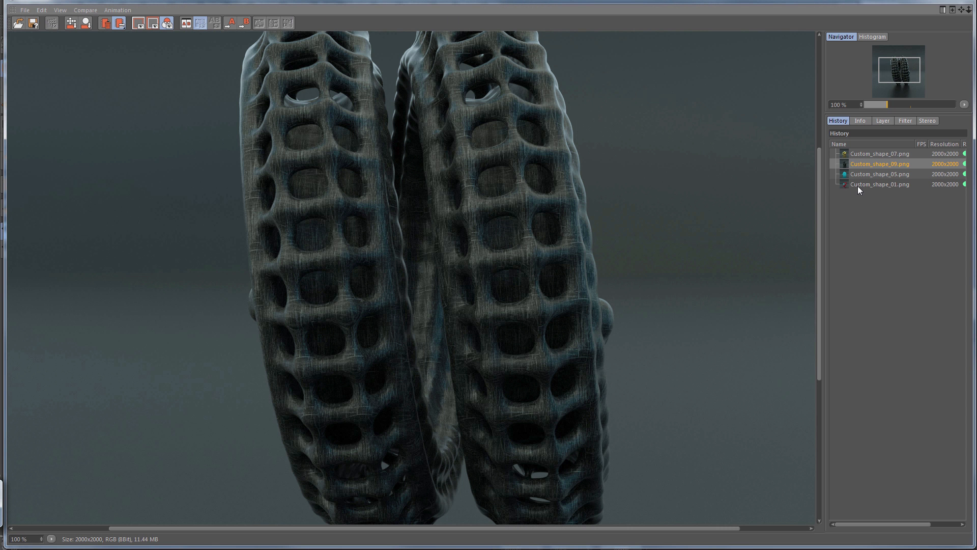
Step: View the reference render Custom_shape_01.png fitted to the screen, and return to the 3D scene
left_click(866, 184)
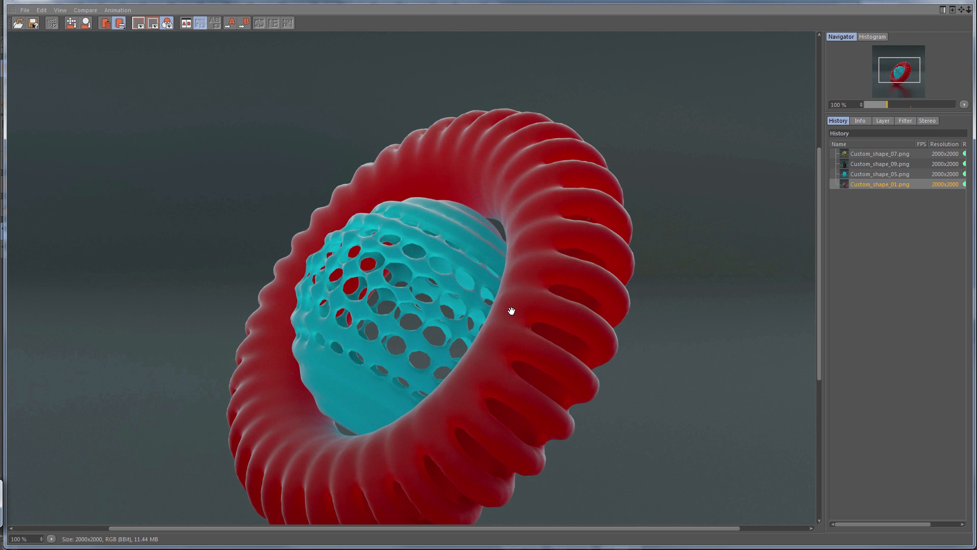
right_click_drag(438, 326, 367, 326, "alt")
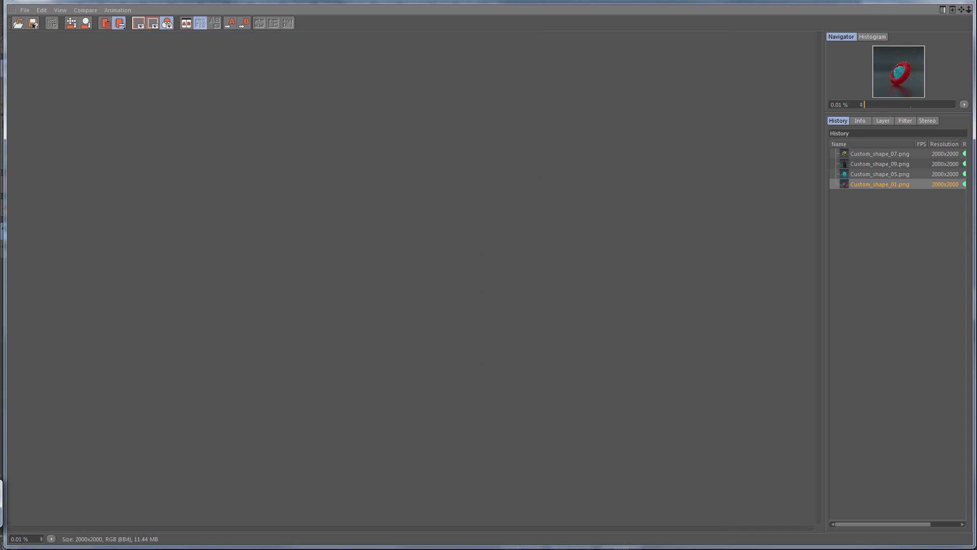
left_click(52, 538)
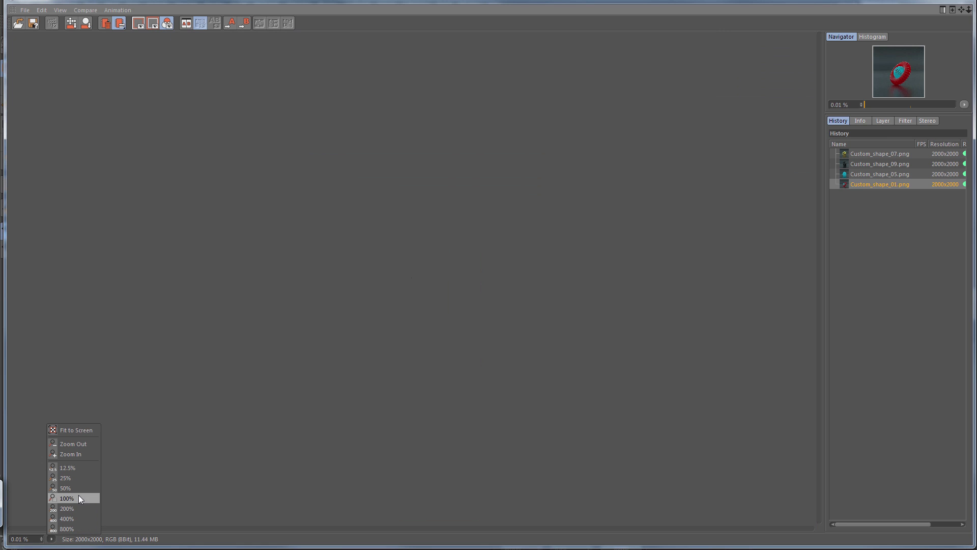
left_click(73, 430)
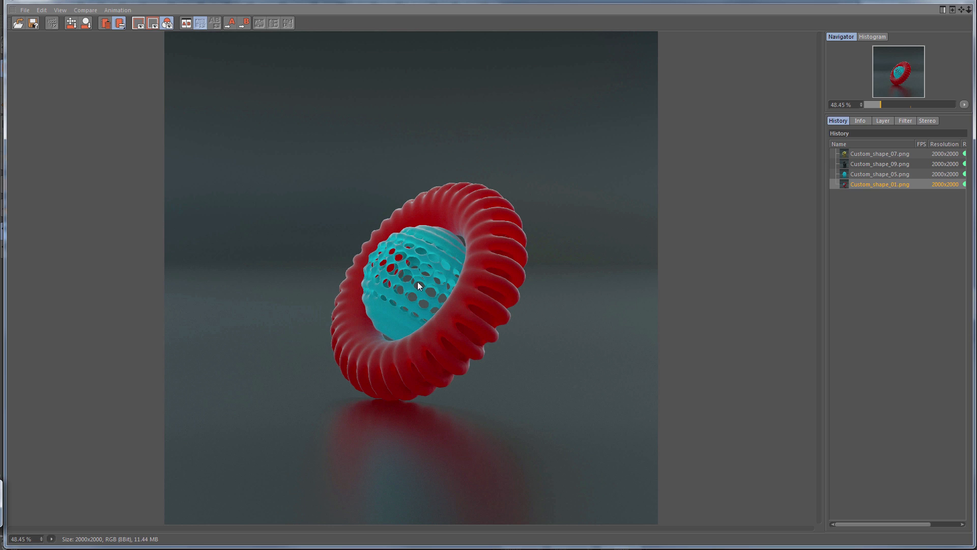
left_click(923, 1)
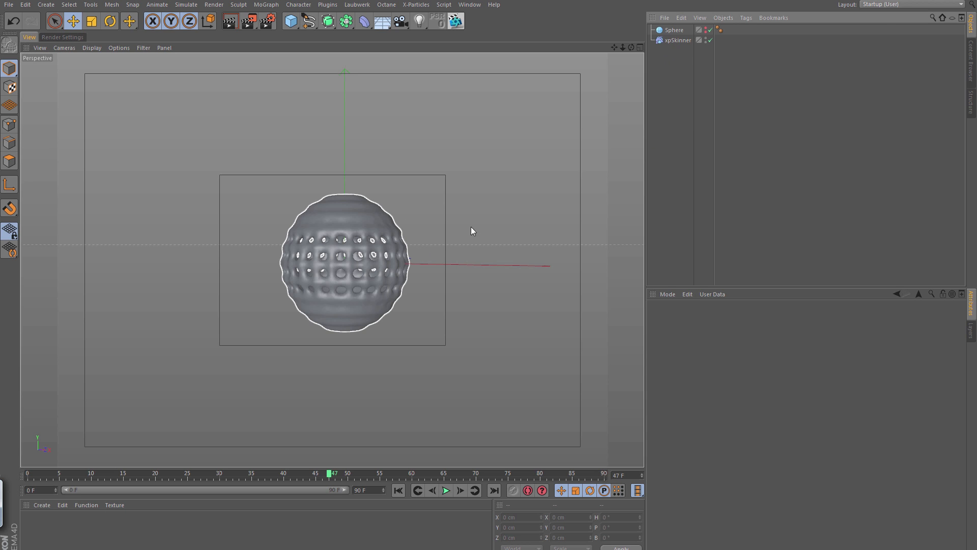
Step: Set the source sphere's Type to Icosahedron
left_click(674, 30)
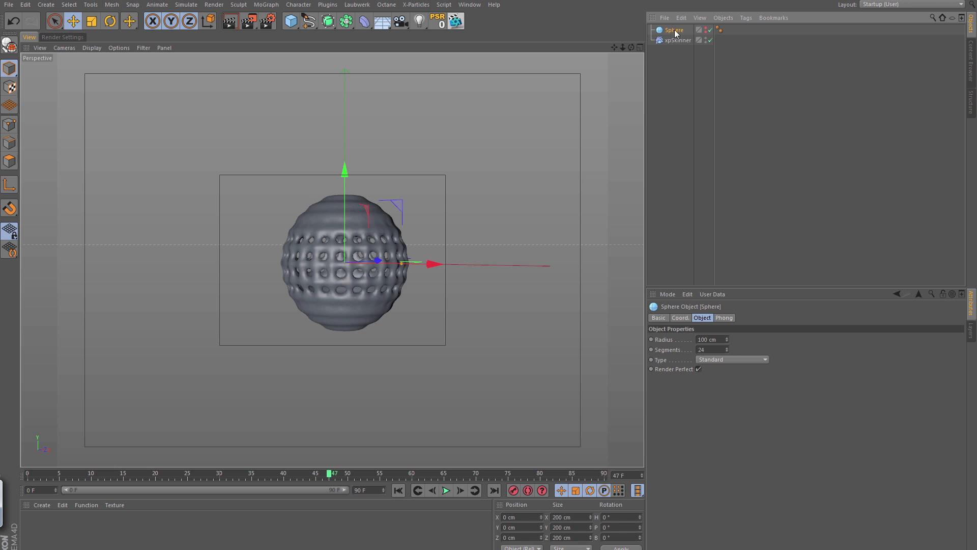
left_click(679, 40)
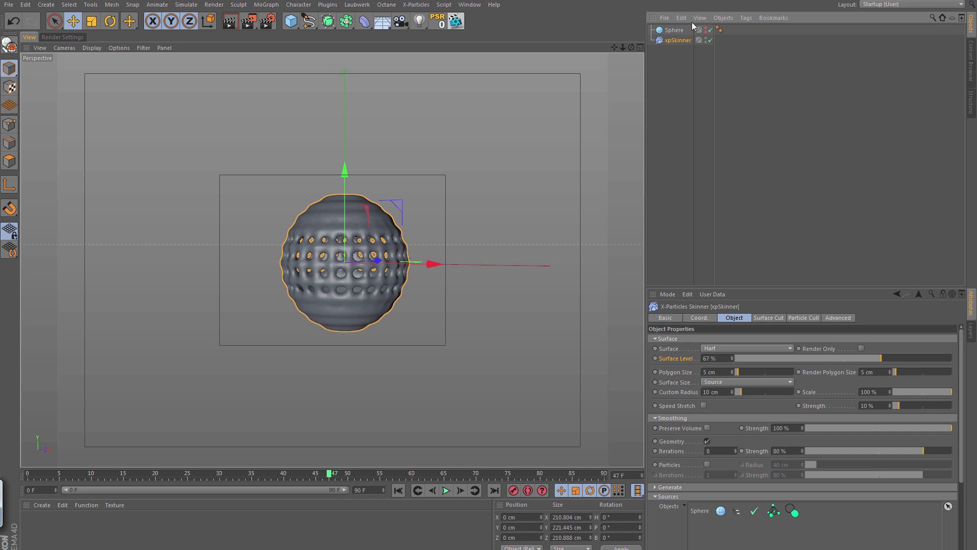
left_click(677, 31)
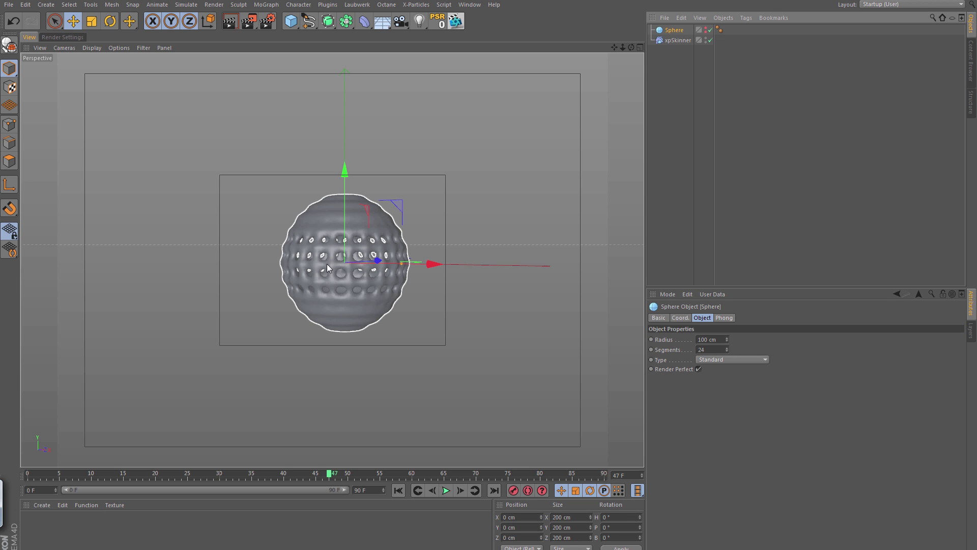
right_click_drag(341, 274, 442, 259, "alt")
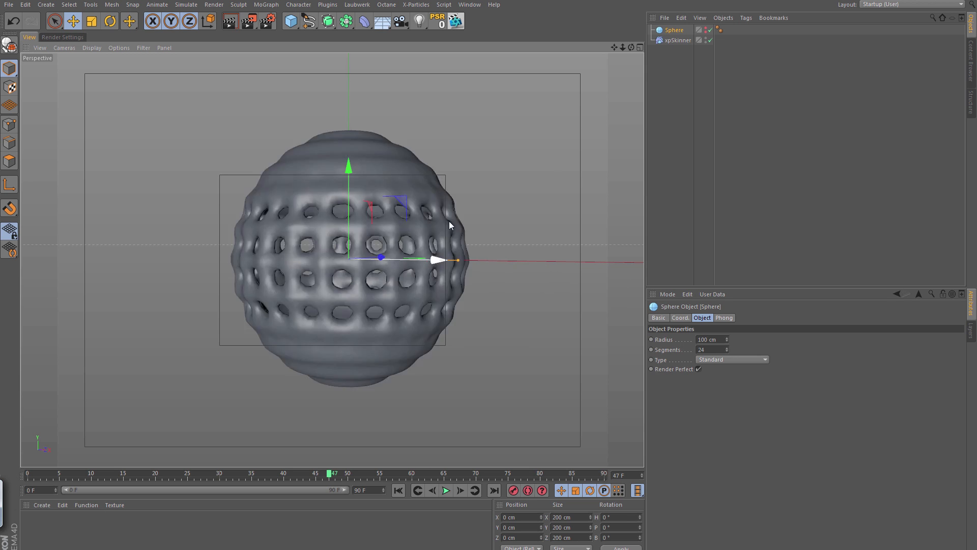
left_click(674, 29)
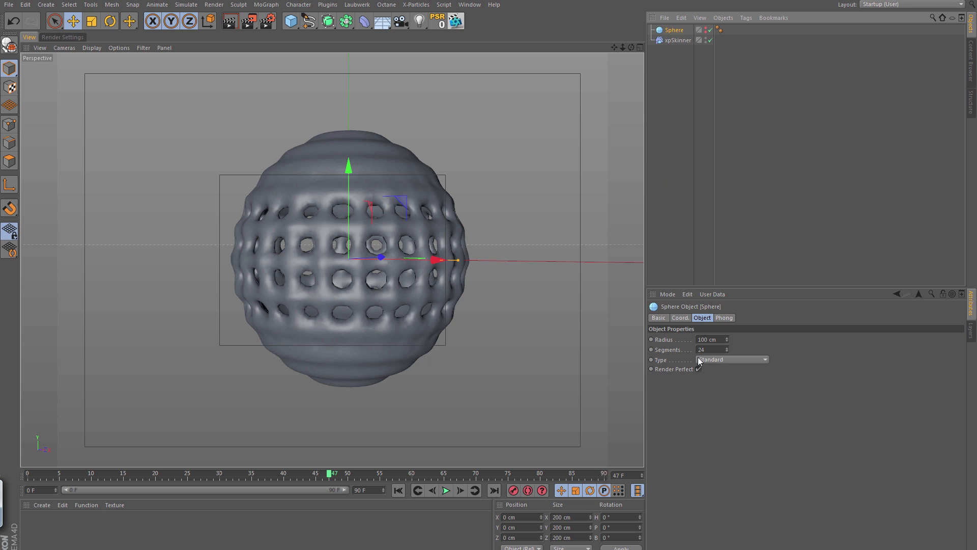
left_click(730, 359)
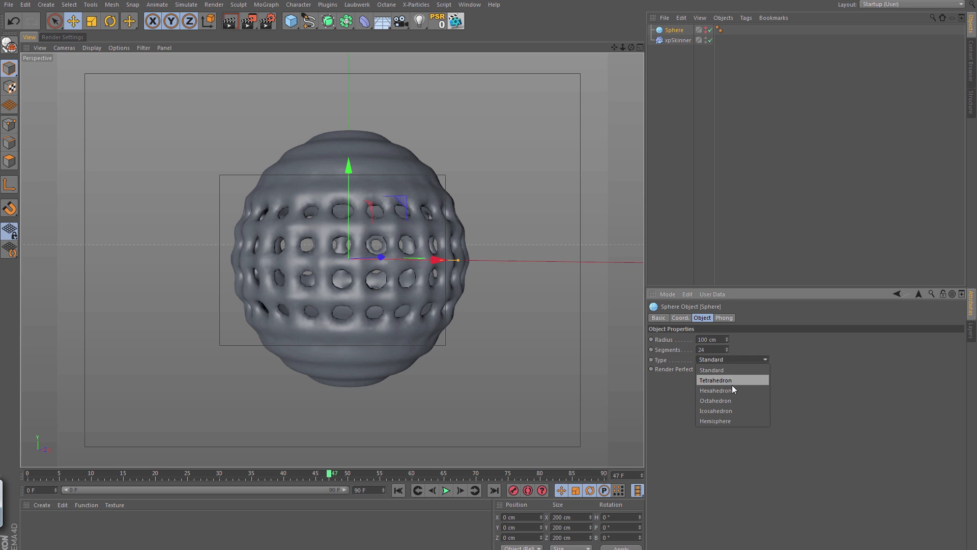
left_click(728, 411)
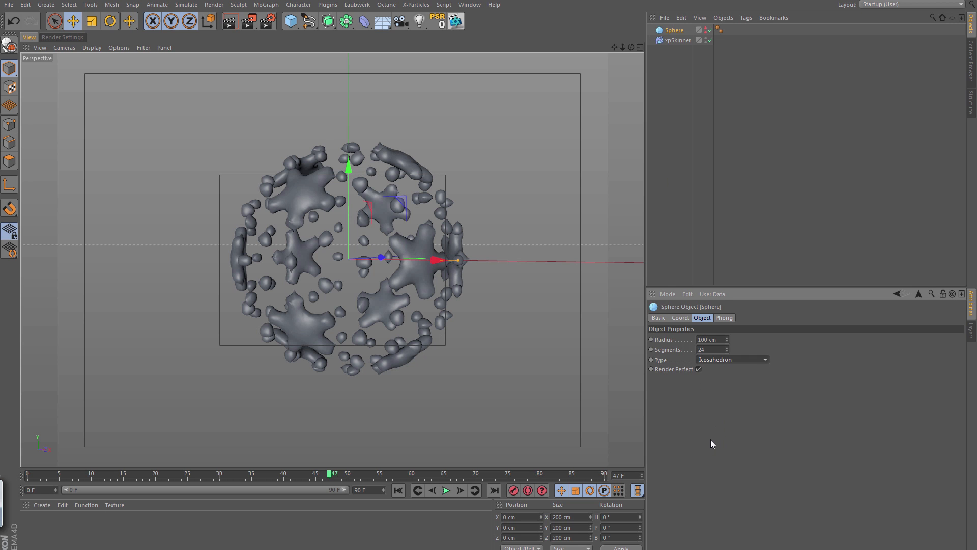
Step: Show the source sphere in Gouraud Shading (Lines) to compare its polygons with the skin, and restore the original display
left_click_drag(425, 295, 407, 168, "alt")
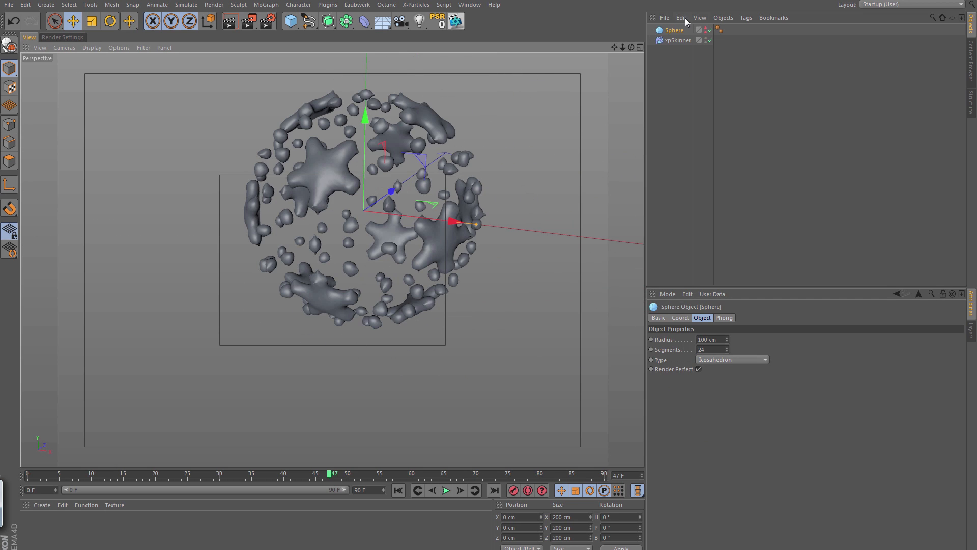
left_click(707, 30)
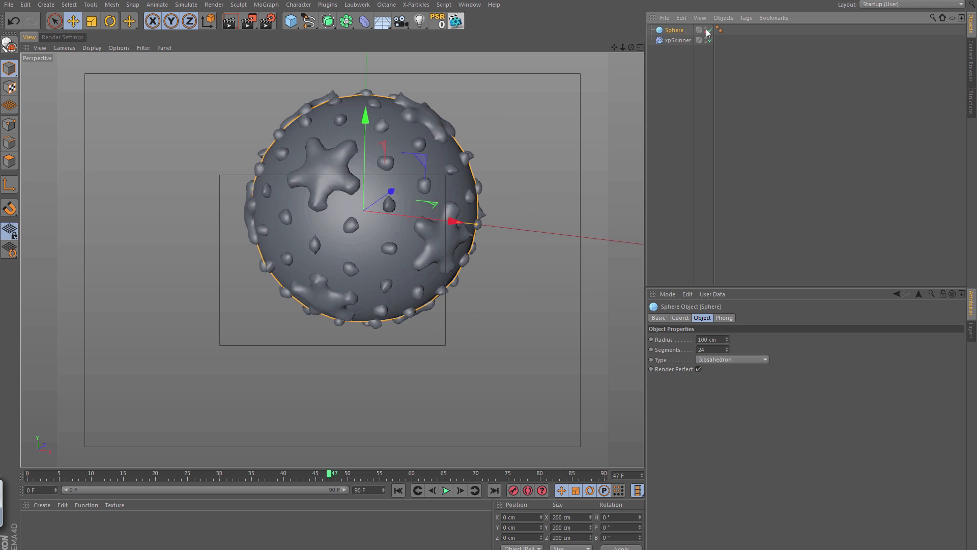
left_click(91, 47)
left_click(118, 93)
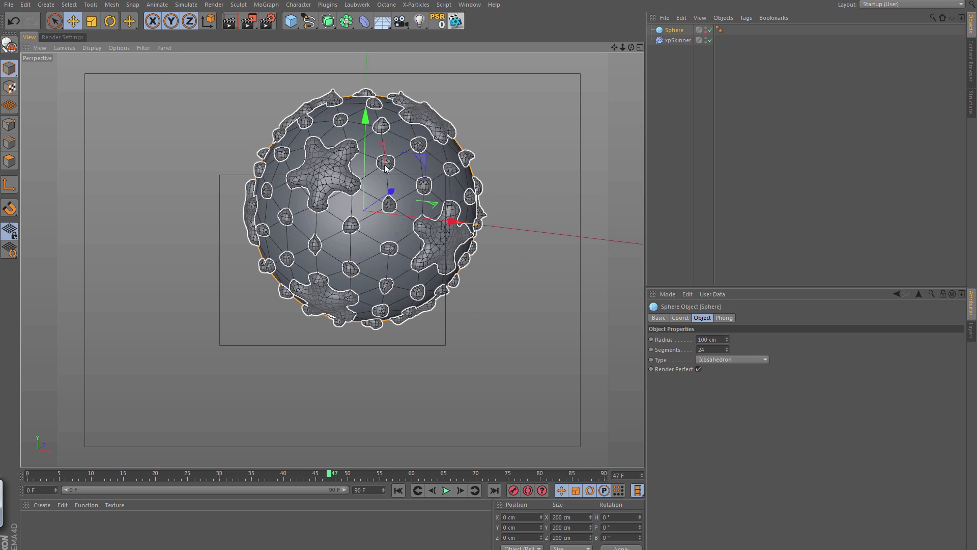
mouse_move(389, 171)
left_mouse_down("alt")
mouse_move(365, 180)
mouse_move(374, 104)
left_mouse_up("alt")
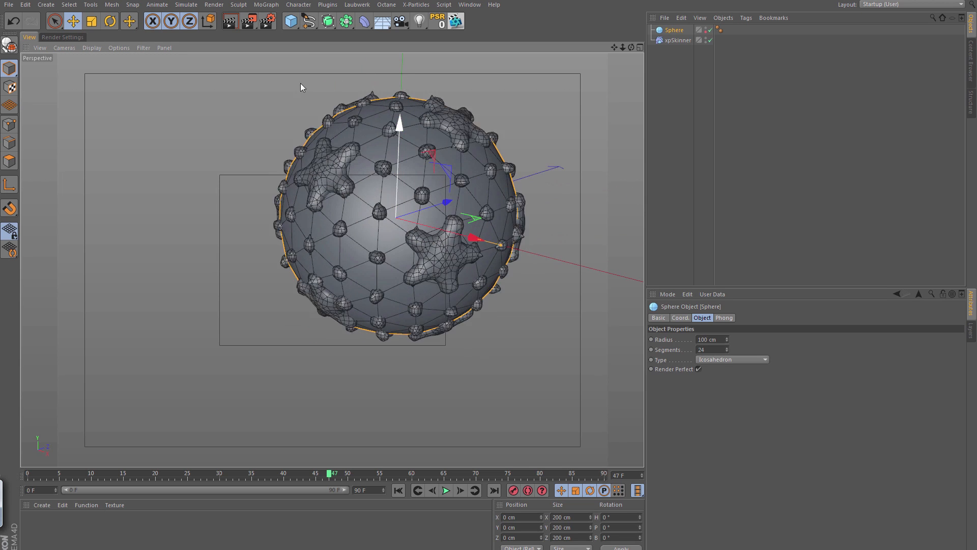
left_click(707, 30)
left_click(707, 29)
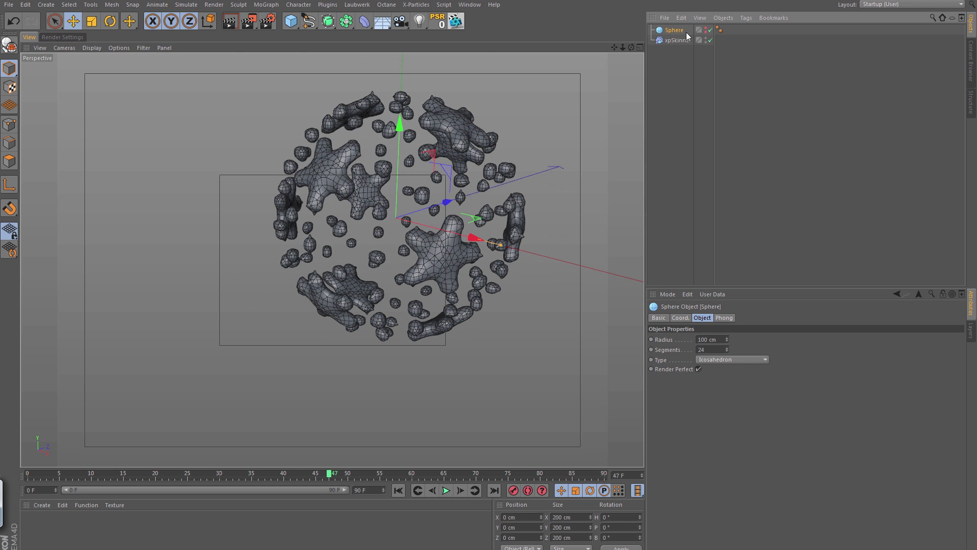
left_click(92, 48)
left_click(97, 63)
left_click_drag(492, 107, 472, 105, "alt")
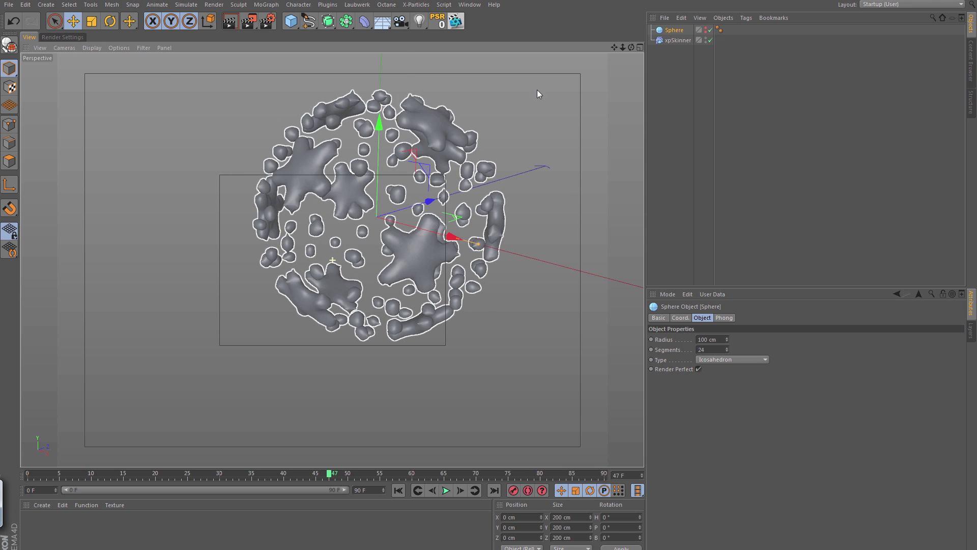
Step: Set the skinner's Surface Level to 76 % for the icosahedron-based skin
left_click(678, 40)
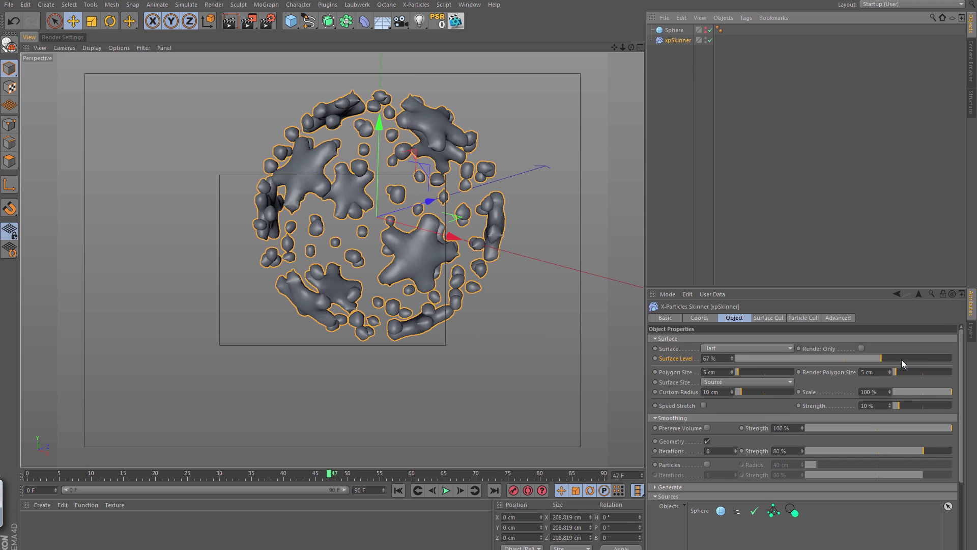
left_click_drag(885, 358, 905, 358)
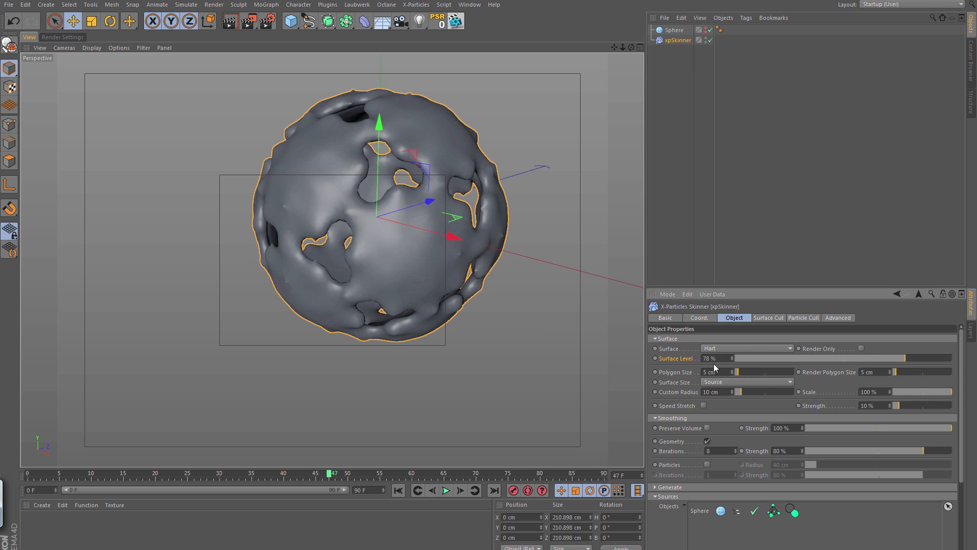
left_click(903, 359)
left_click_drag(902, 359, 900, 358)
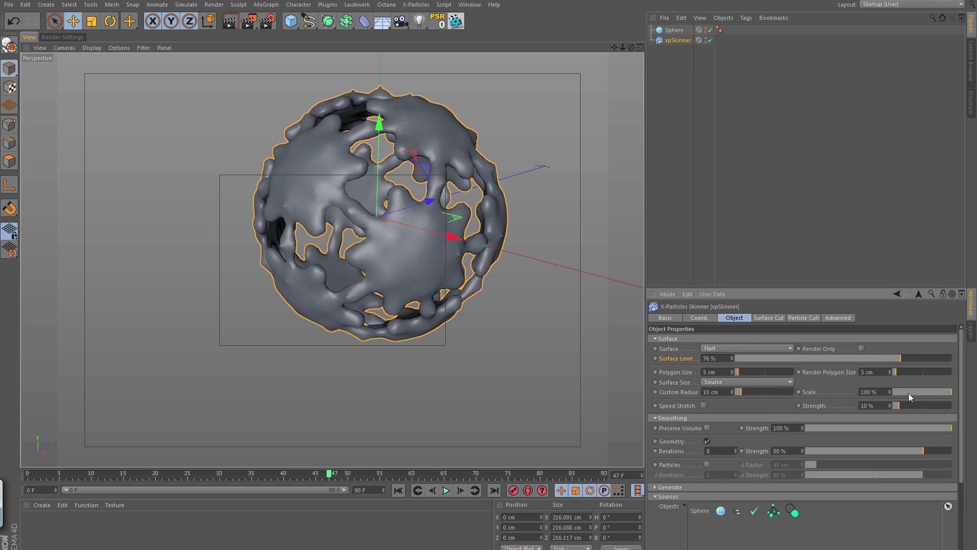
Step: Examine the organic shell made from the icosahedron sphere at several distances and angles
left_click_drag(413, 235, 317, 210, "alt")
right_click_drag(329, 230, 441, 209, "alt")
middle_click_drag(361, 227, 367, 260, "alt")
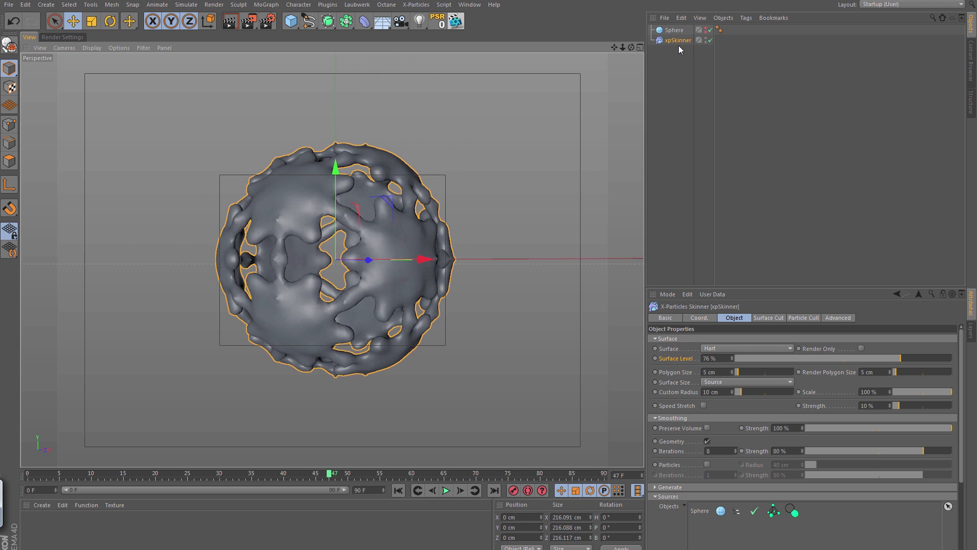
left_click(346, 21)
mouse_move(408, 227)
left_mouse_down("alt")
mouse_move(364, 255)
mouse_move(457, 257)
mouse_move(401, 235)
left_mouse_up("alt")
right_click_drag(401, 235, 355, 248, "alt")
left_click_drag(355, 250, 423, 190, "alt")
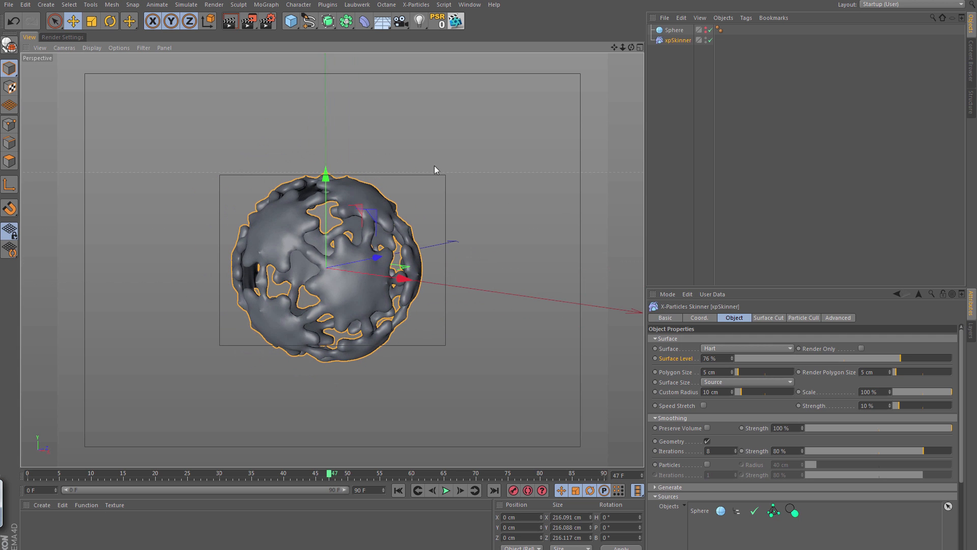
Step: Delete the source sphere and add a Helix spline to the scene
left_click(675, 29)
key("Delete")
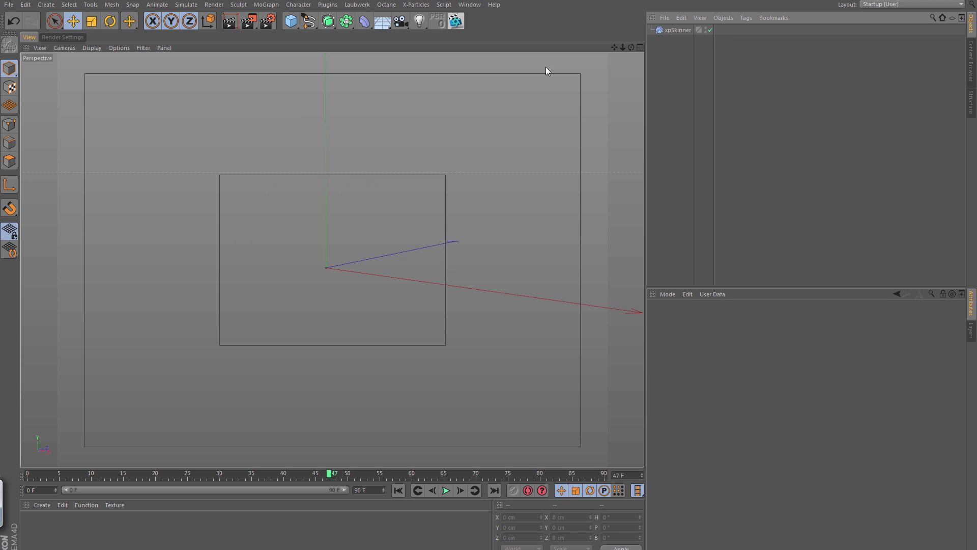
left_click(308, 21)
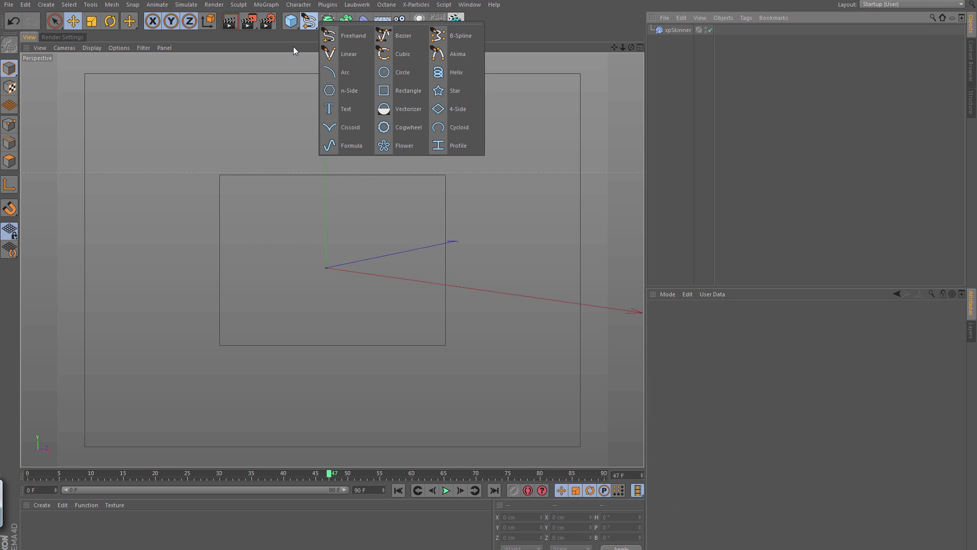
left_click(463, 72)
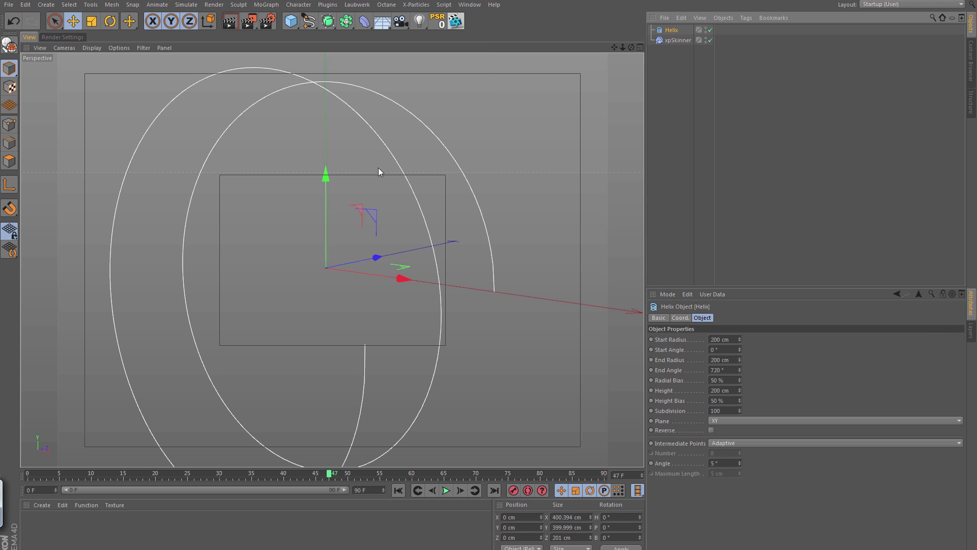
Step: Use the Helix as the skinner's source object and look at the spline's own settings
mouse_move(378, 233)
left_mouse_down("alt")
mouse_move(270, 245)
mouse_move(328, 255)
mouse_move(343, 242)
mouse_move(375, 255)
mouse_move(196, 271)
mouse_move(212, 243)
mouse_move(218, 262)
mouse_move(430, 257)
mouse_move(488, 233)
mouse_move(201, 238)
mouse_move(285, 255)
mouse_move(361, 242)
left_mouse_up("alt")
left_click(678, 40)
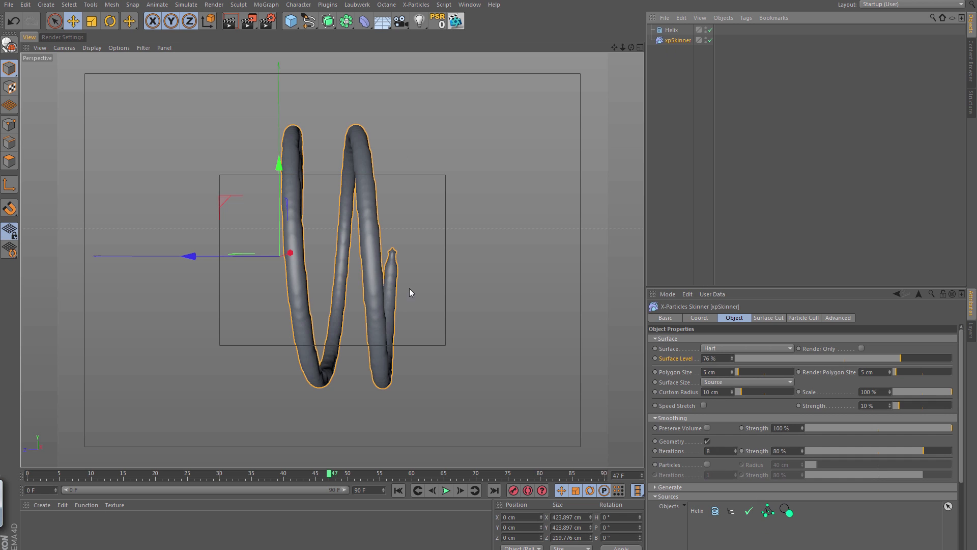
left_click(672, 30)
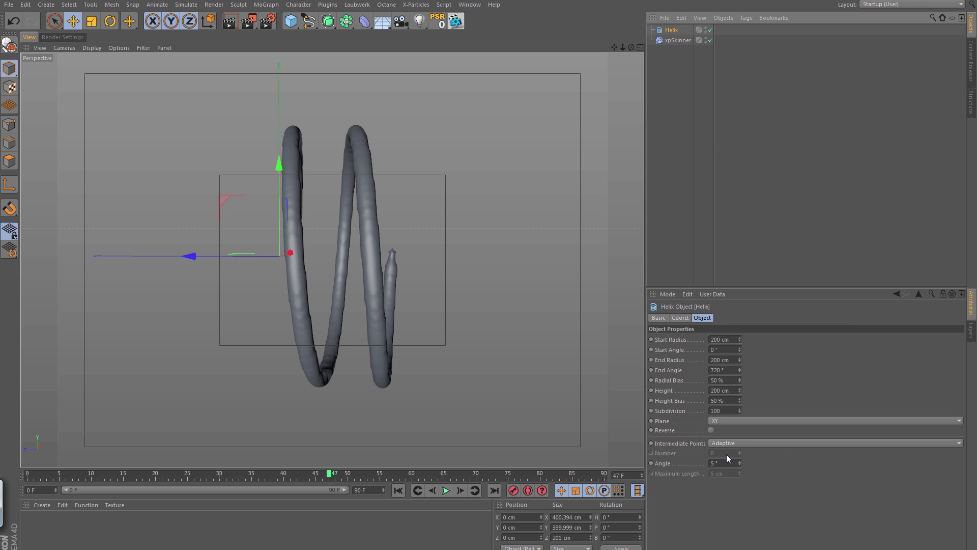
Step: Remove the Helix from the skinner's source objects
left_click(677, 40)
left_click(698, 510)
key("Delete")
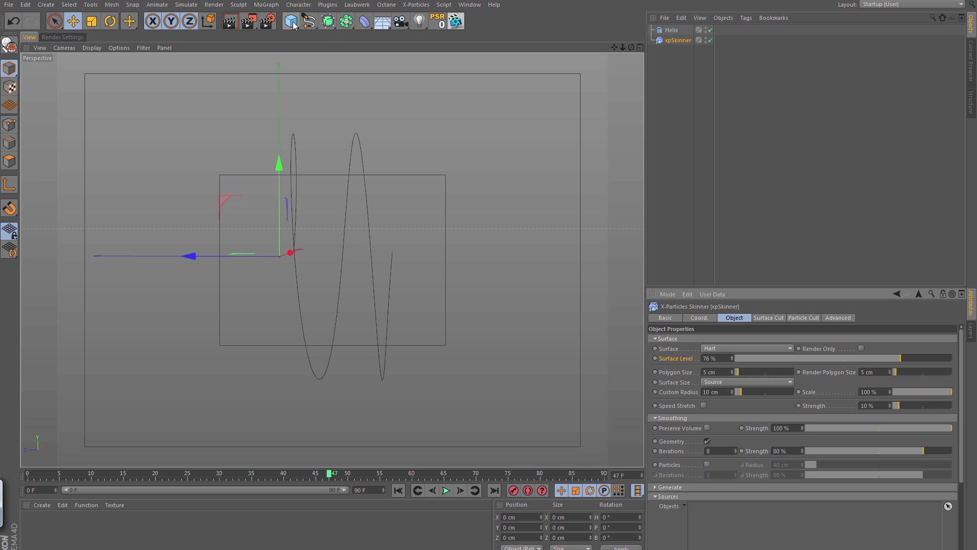
Step: Add a Sweep object to the scene
left_click(328, 21)
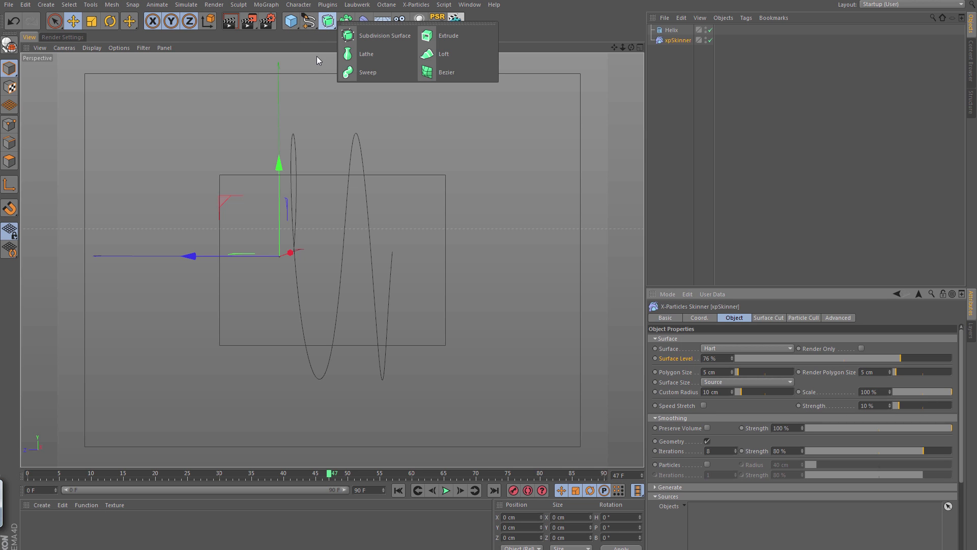
left_click(364, 75)
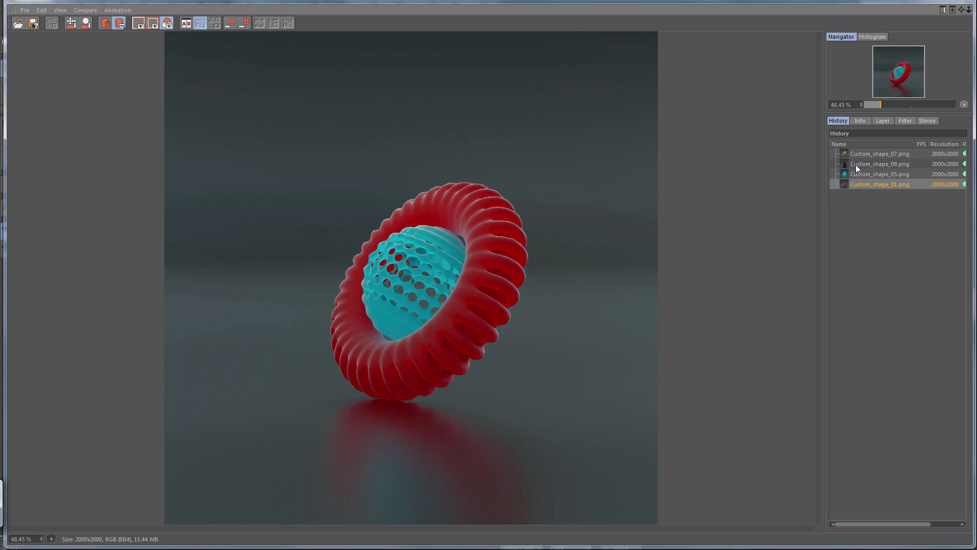
Step: Examine the Custom_shape_09.png reference render up close at 100% zoom, and return to the scene
left_click(857, 164)
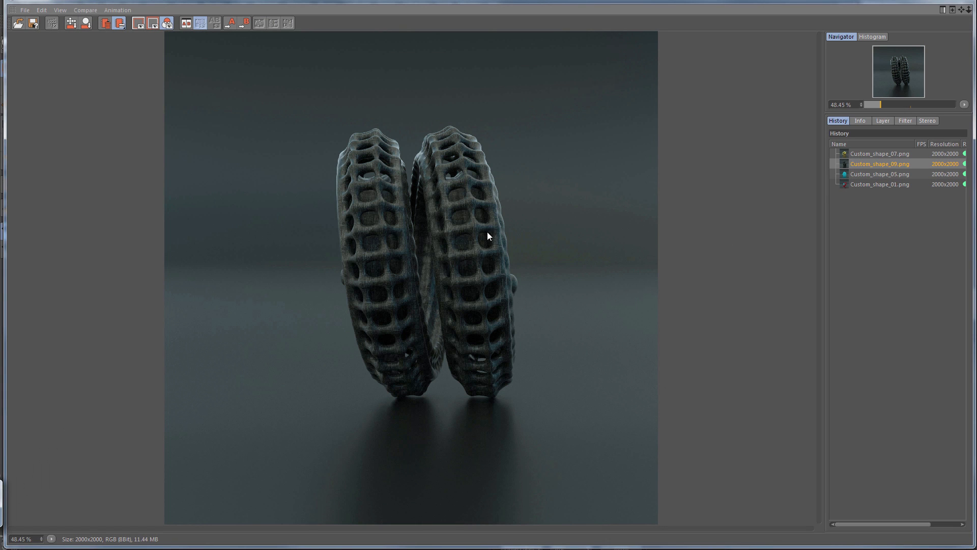
left_click(51, 539)
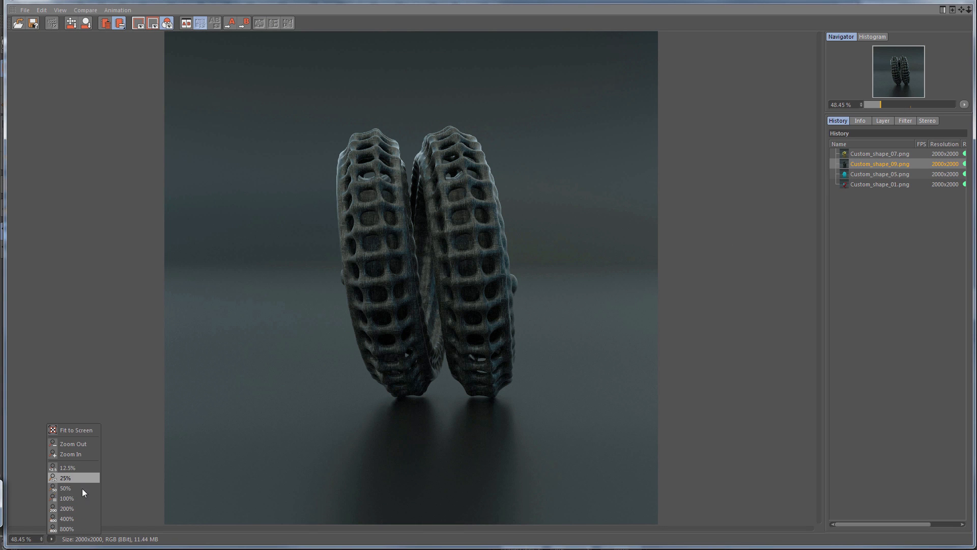
left_click(70, 498)
left_click_drag(443, 310, 430, 330)
left_click_drag(466, 291, 449, 330)
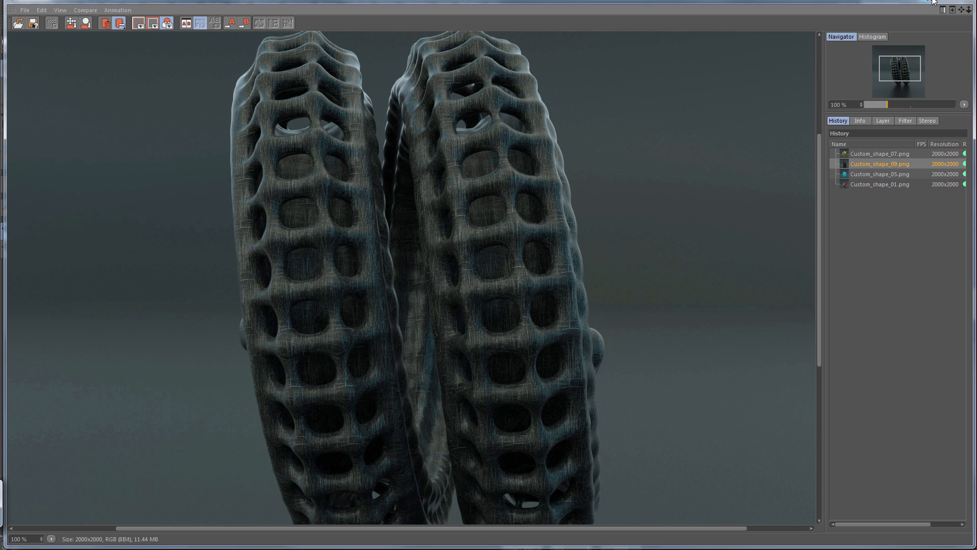
left_click(930, 2)
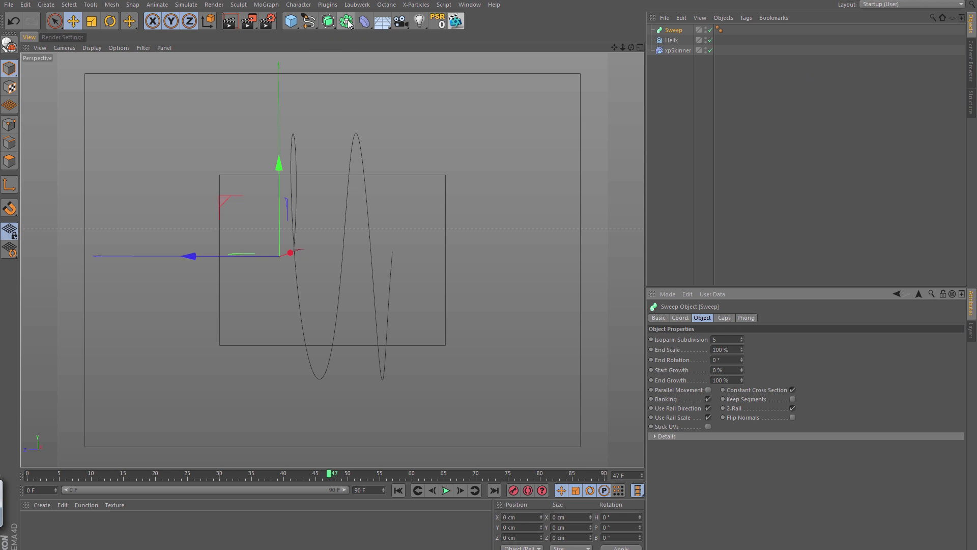
Step: Add a Circle spline and nest it with the Helix under the Sweep, placing the Circle above the Helix
left_click(308, 21)
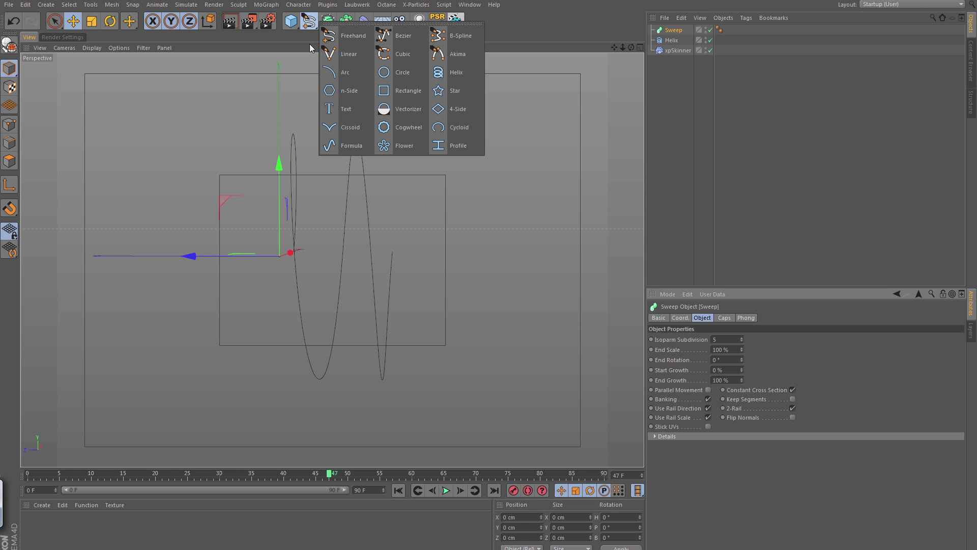
left_click(401, 73)
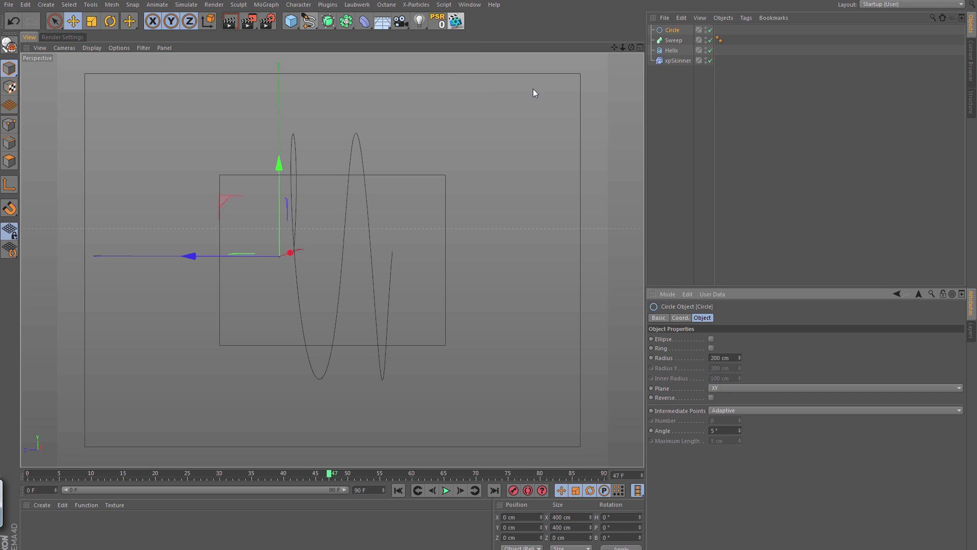
left_click(670, 41)
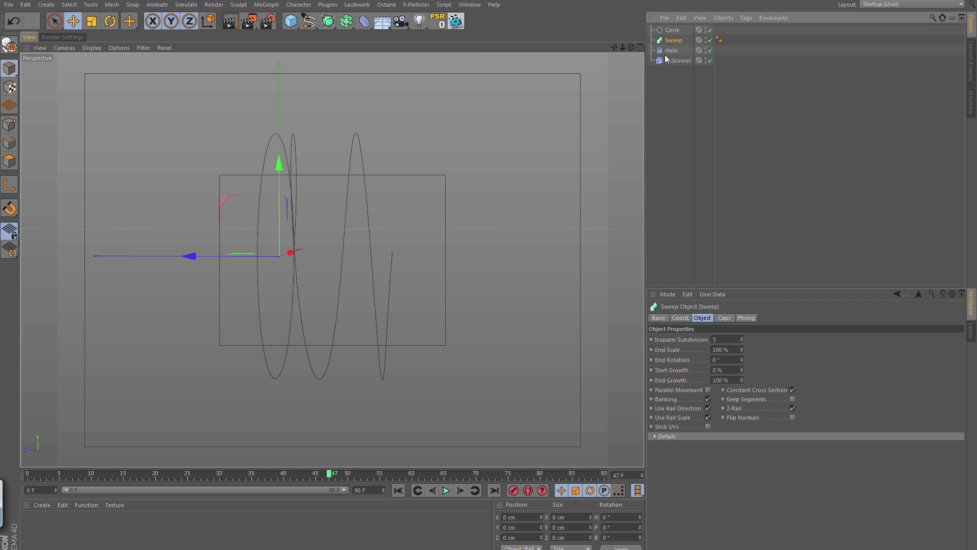
left_click(671, 50)
left_click(673, 30)
mouse_move(673, 51)
left_mouse_down()
mouse_move(676, 40)
mouse_move(680, 58)
mouse_move(682, 38)
left_mouse_up()
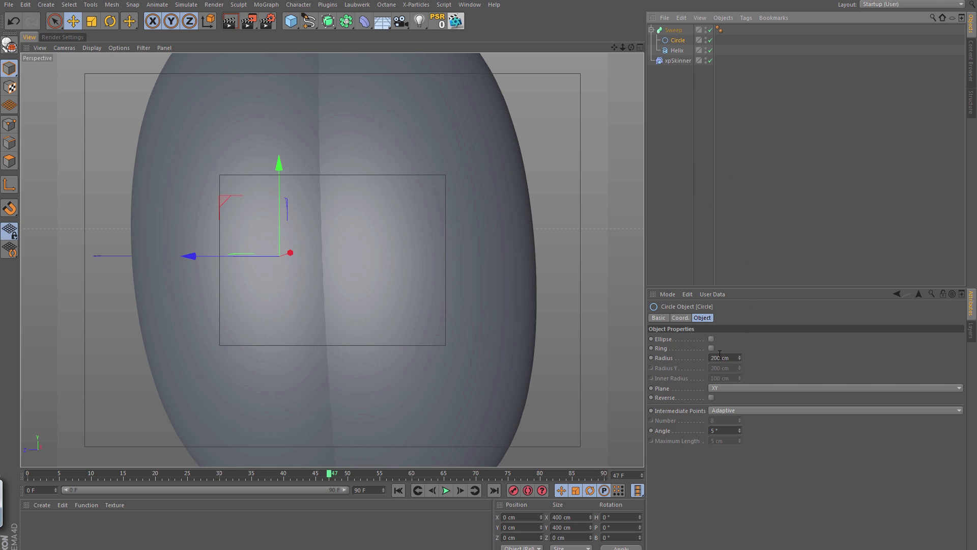
Step: Set the sweep circle's radius to 50 cm, and reduce it to 40 cm for a thinner tube
left_click_drag(720, 356, 707, 377)
type("50")
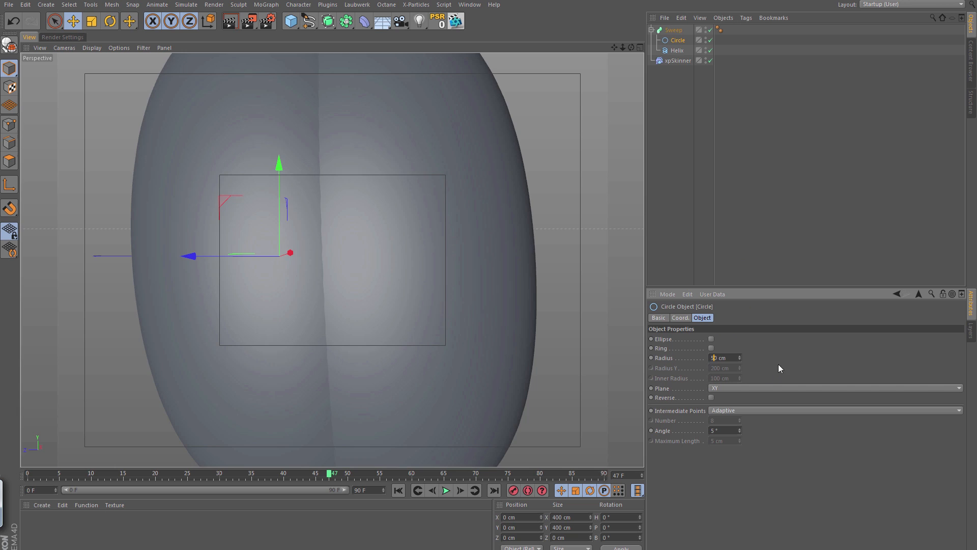
key("Return")
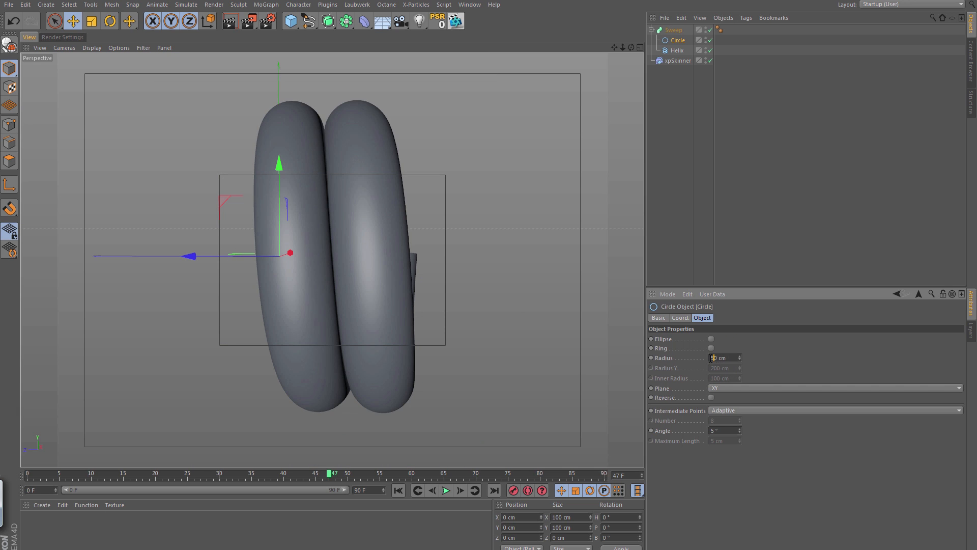
key("Return")
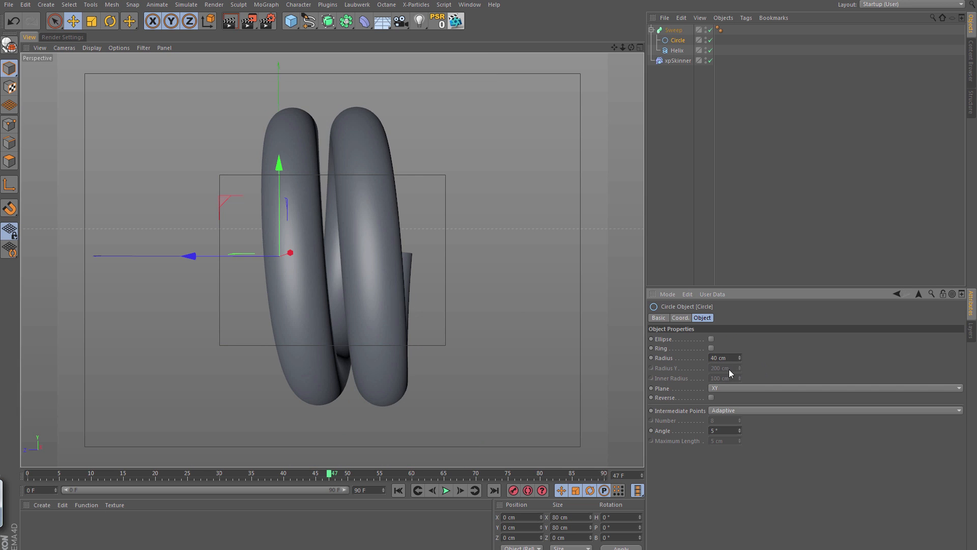
mouse_move(351, 209)
left_mouse_down("alt")
mouse_move(417, 226)
mouse_move(353, 220)
left_mouse_up("alt")
Step: Use the Sweep as the xpSkinner's source object and hide the Sweep in the viewport and render
left_click(671, 61)
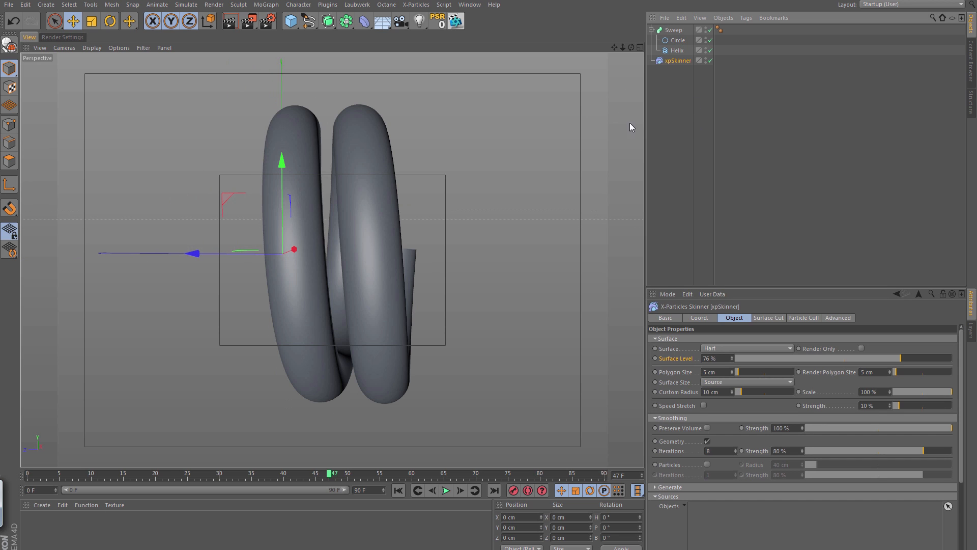
left_click_drag(760, 325, 776, 524)
left_click(706, 29)
left_click(706, 33)
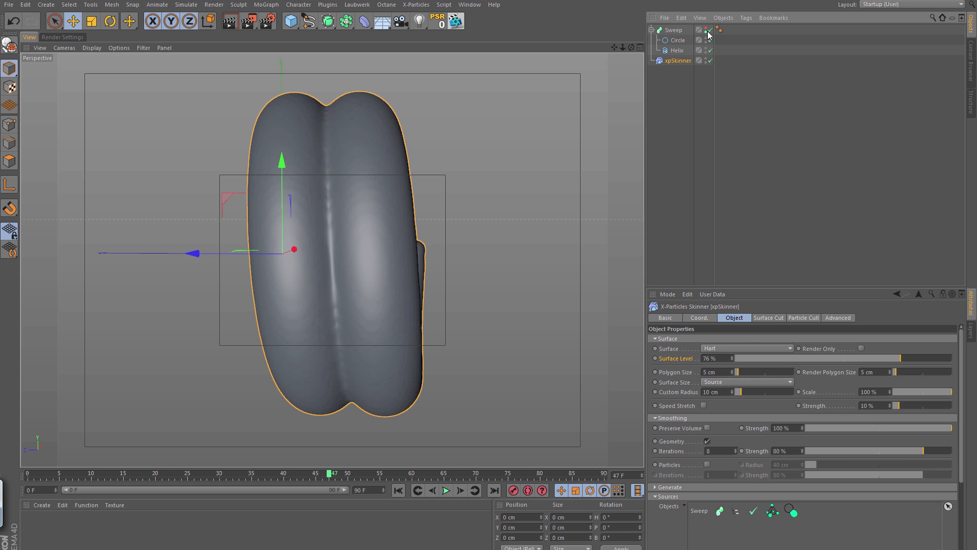
Step: Lower the skinner's Surface Level to 40 % to tighten the skin around the swept helix
left_click(652, 30)
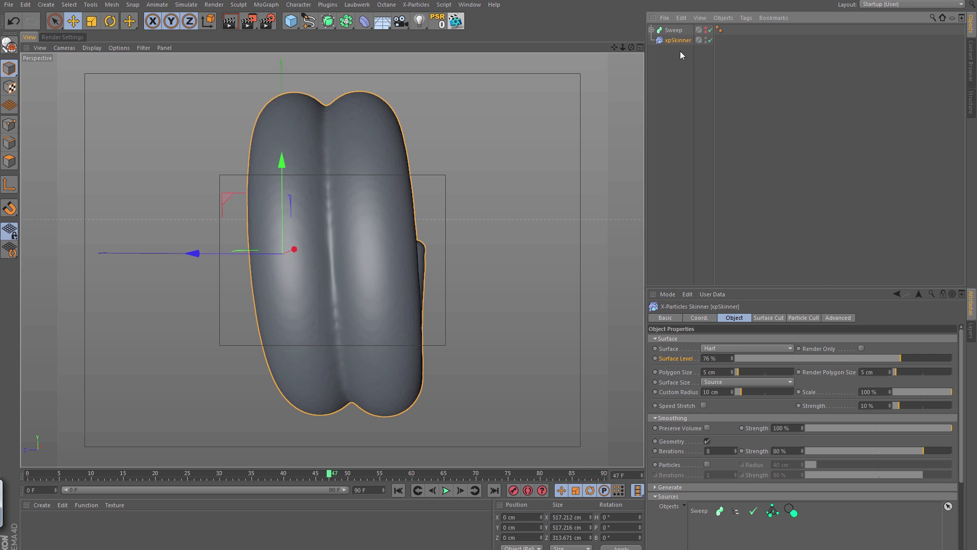
left_click_drag(286, 223, 387, 254, "alt")
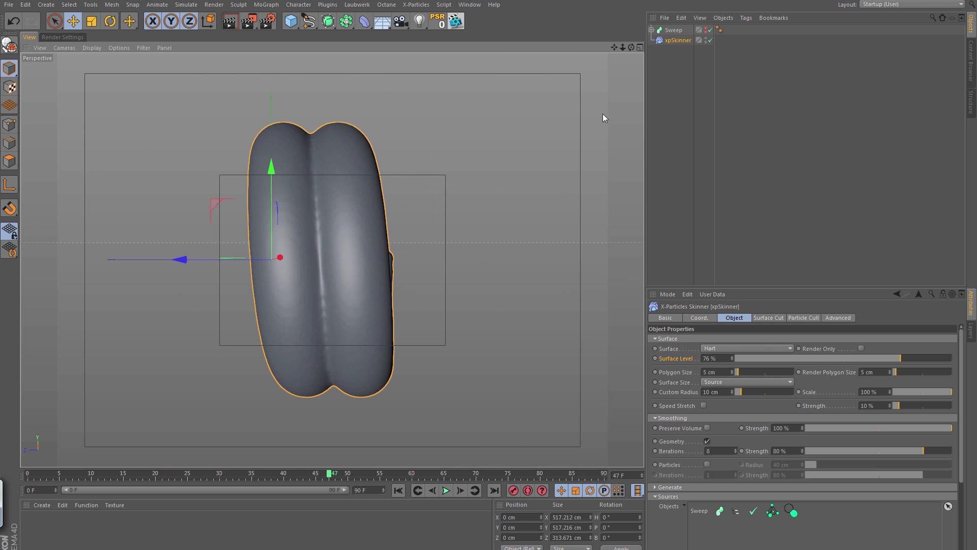
left_click_drag(900, 358, 863, 359)
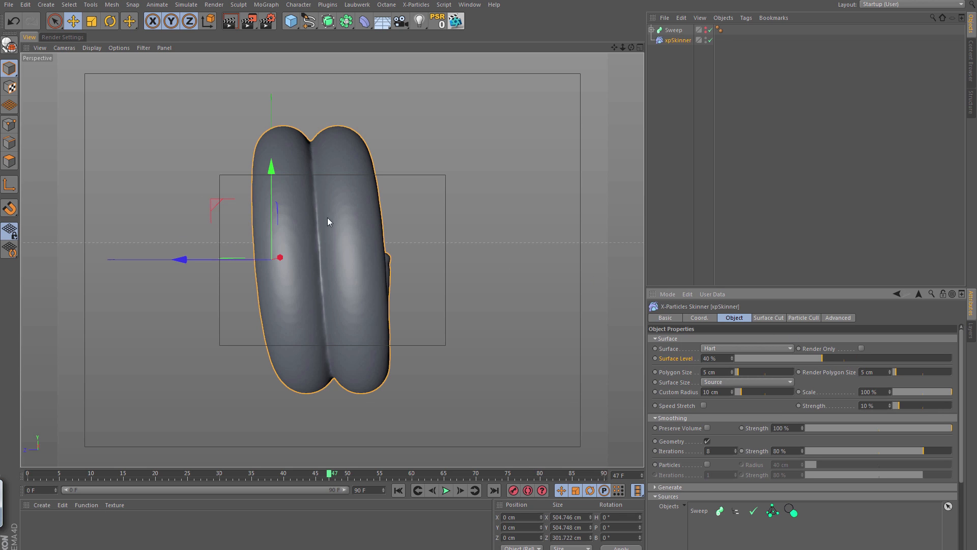
Step: Set the sweep circle's intermediate points to Uniform with a Number of 2
left_click(651, 30)
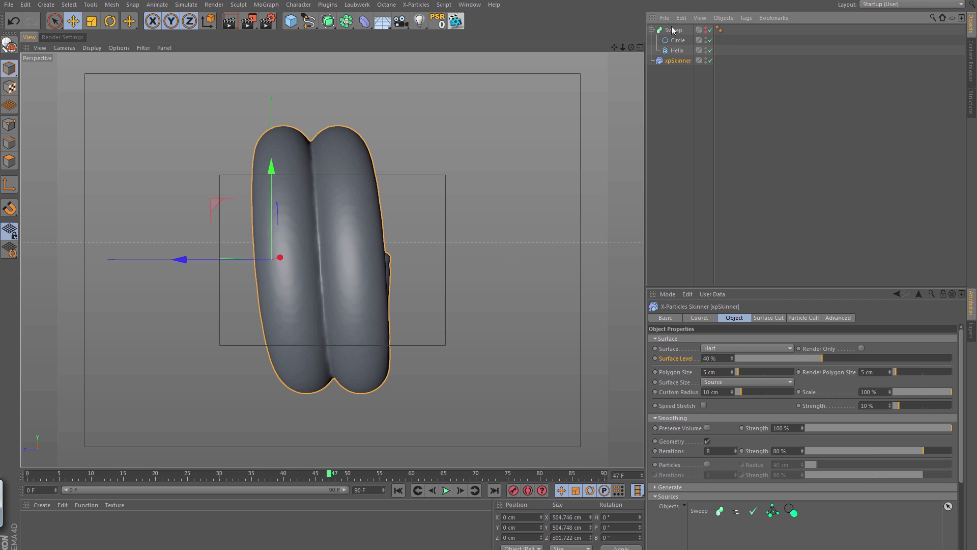
left_click(677, 40)
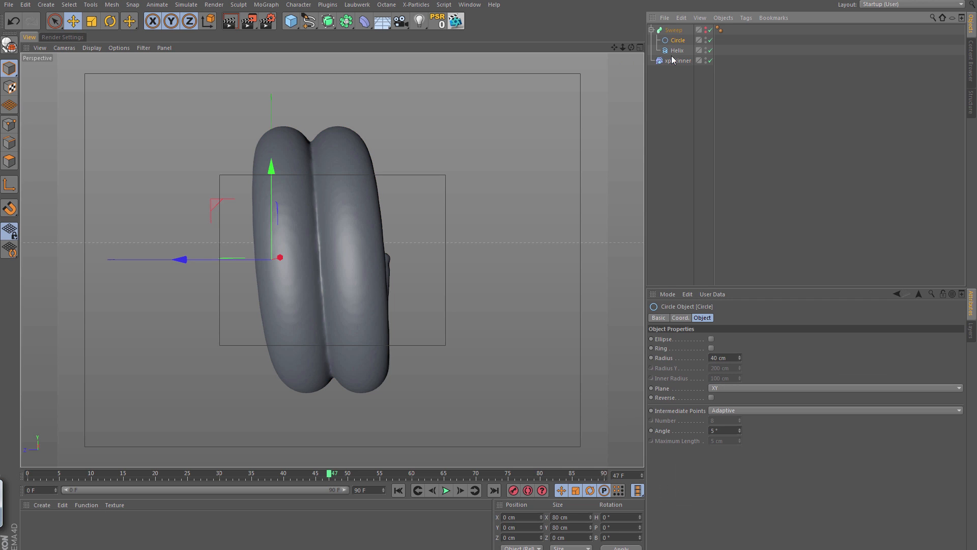
left_click(732, 410)
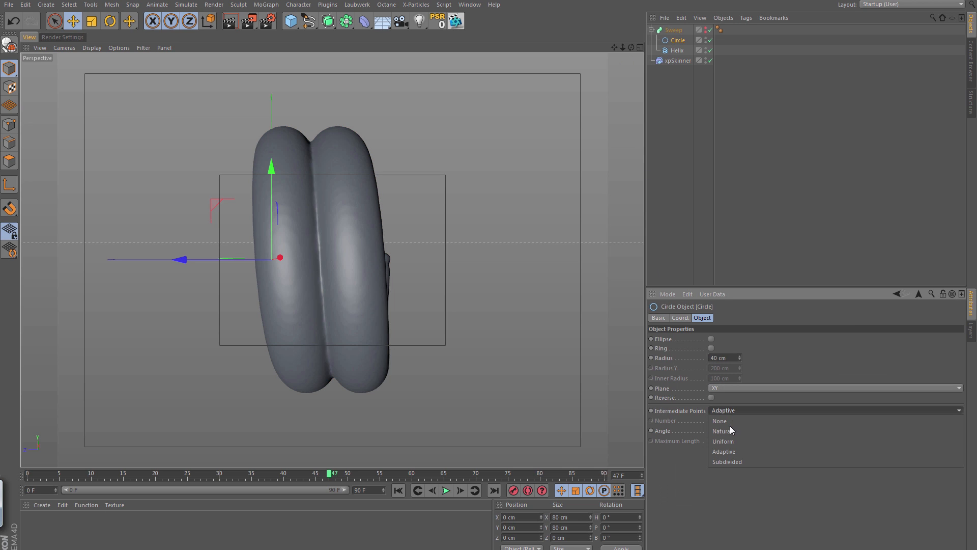
left_click(734, 440)
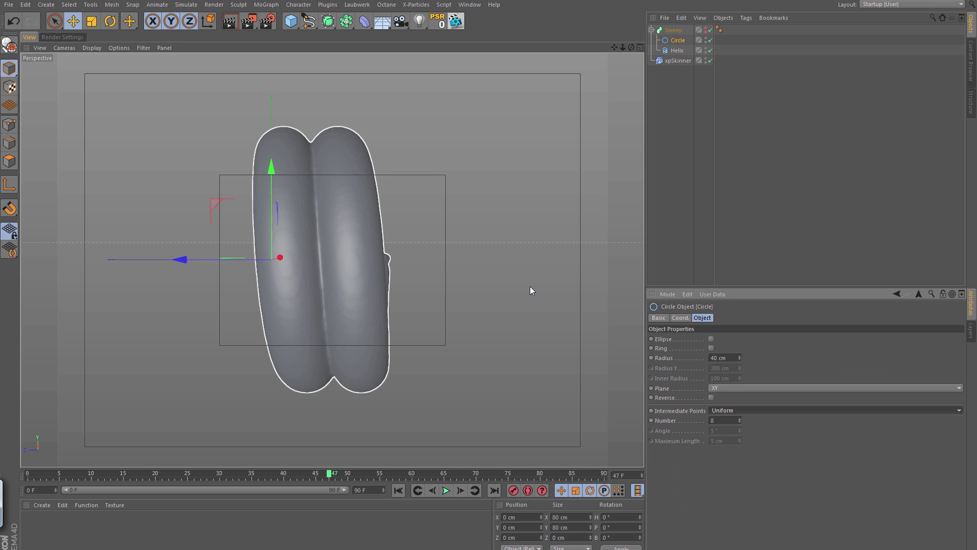
left_click_drag(719, 422, 696, 433)
type("2")
key("Return")
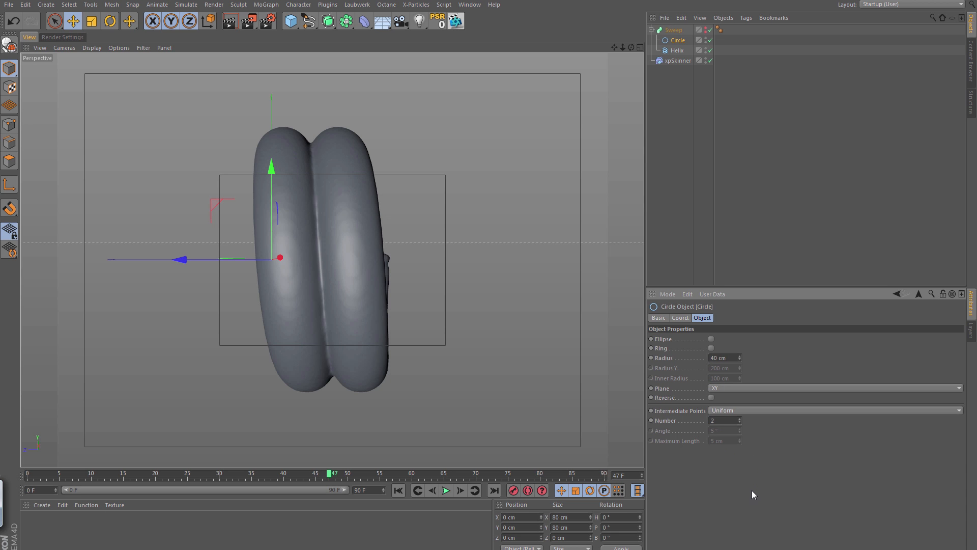
mouse_move(455, 280)
left_mouse_down("alt")
mouse_move(539, 277)
mouse_move(428, 289)
mouse_move(284, 255)
mouse_move(387, 233)
mouse_move(265, 185)
mouse_move(333, 253)
mouse_move(322, 307)
mouse_move(330, 314)
mouse_move(349, 283)
mouse_move(322, 261)
mouse_move(374, 245)
mouse_move(336, 240)
mouse_move(333, 261)
left_mouse_up("alt")
Step: Set the Helix's intermediate points to Uniform with a Number of 1
left_click(677, 50)
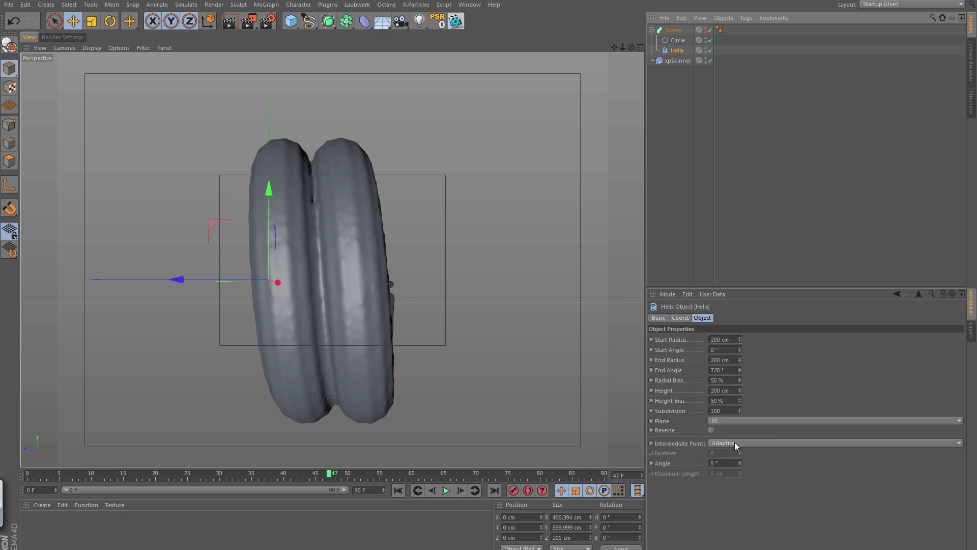
left_click(735, 441)
left_click(733, 473)
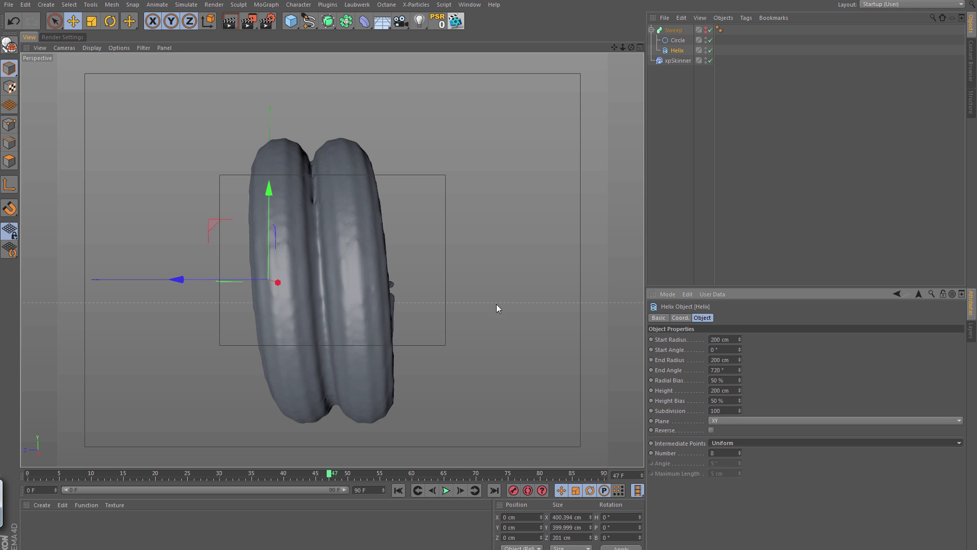
double_click(724, 453)
type("2")
key("Return")
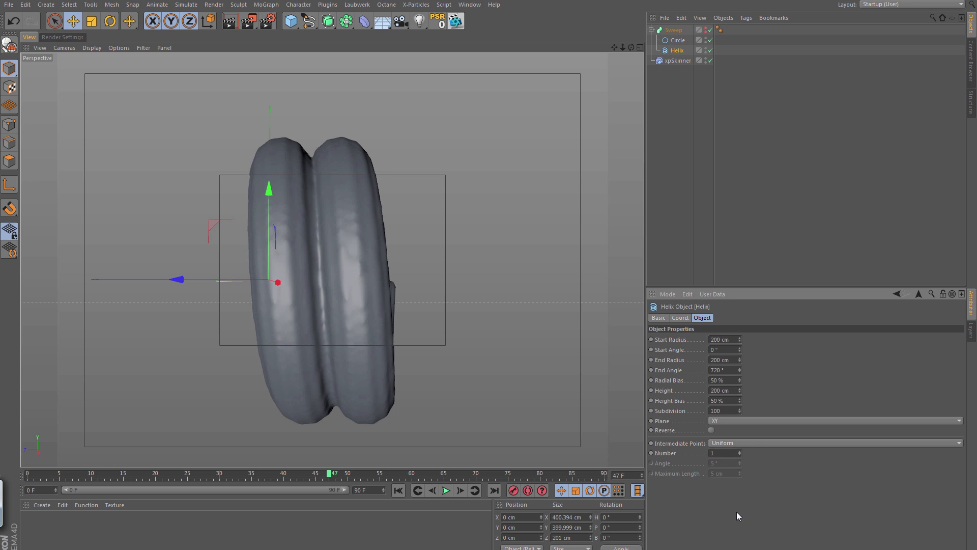
Step: Try an intermediate point Number of 1 on the circle, inspect the skinned strands, and set it back to 2
left_click(678, 40)
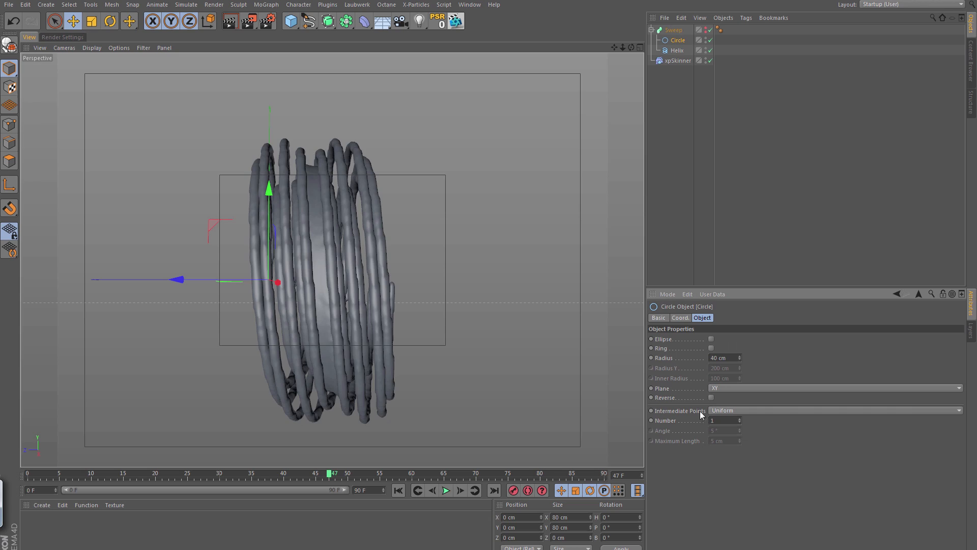
left_click_drag(279, 278, 264, 297, "alt")
right_click_drag(453, 312, 565, 311, "alt")
mouse_move(424, 312)
left_mouse_down("alt")
mouse_move(575, 325)
mouse_move(376, 302)
mouse_move(476, 358)
mouse_move(384, 325)
mouse_move(441, 319)
left_mouse_up("alt")
right_click_drag(441, 320, 343, 312, "alt")
left_click_drag(342, 312, 611, 361, "alt")
left_click(735, 420)
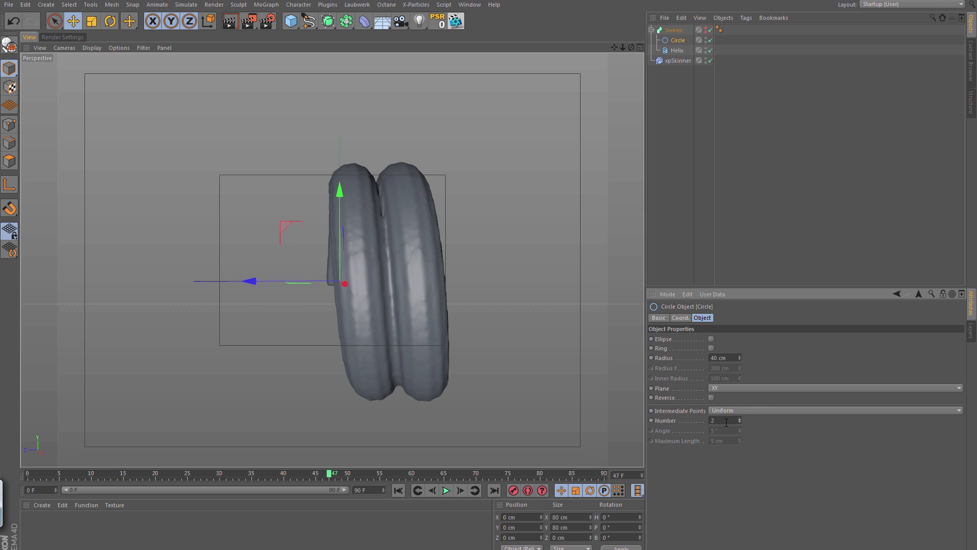
Step: Set the skinner's Surface Level to 20 % and its Polygon Size to 3 cm
left_click_drag(415, 278, 340, 268, "alt")
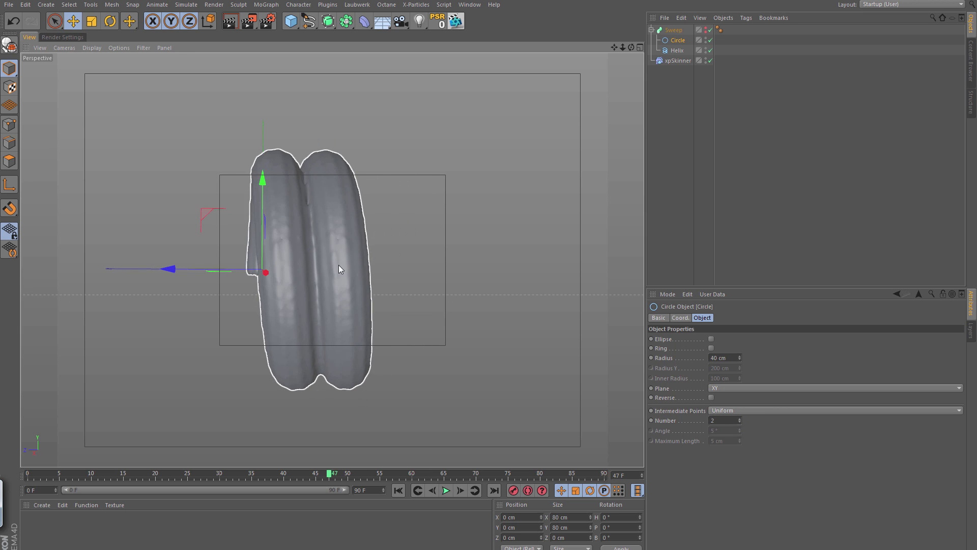
right_click_drag(338, 265, 358, 259, "alt")
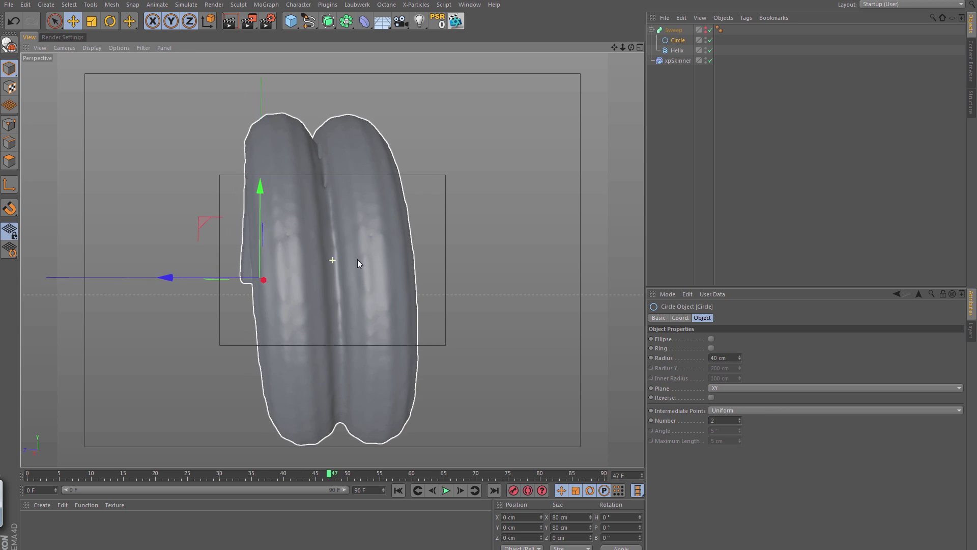
left_click(673, 60)
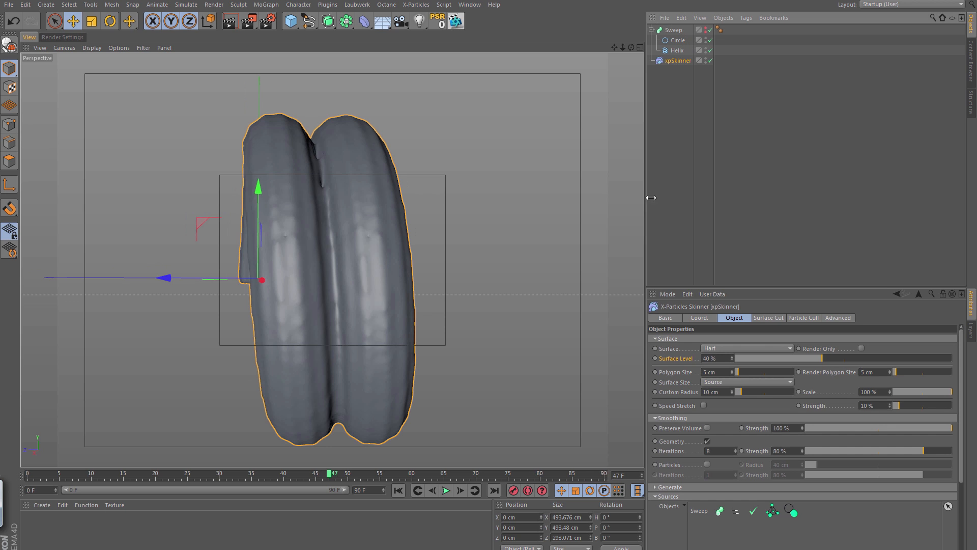
double_click(705, 358)
type("20")
key("Return")
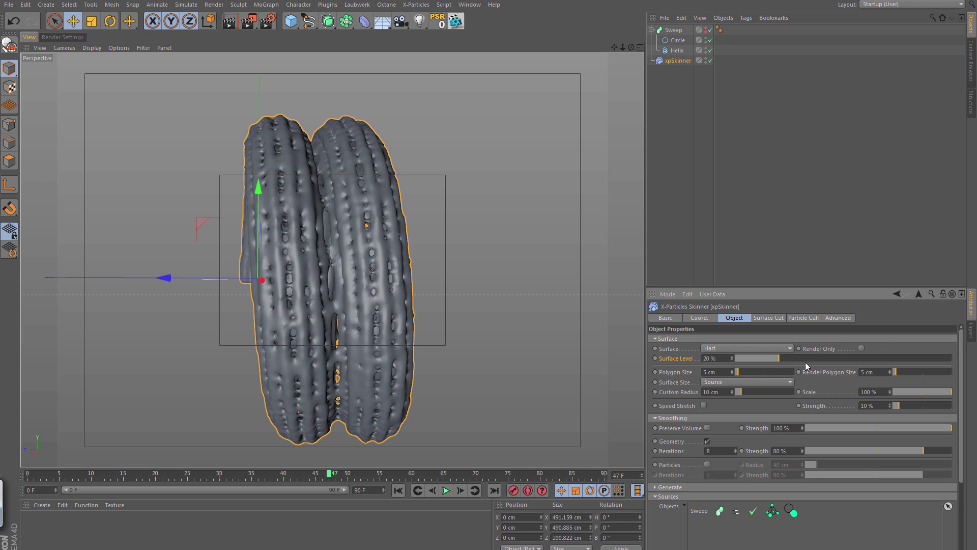
type("3")
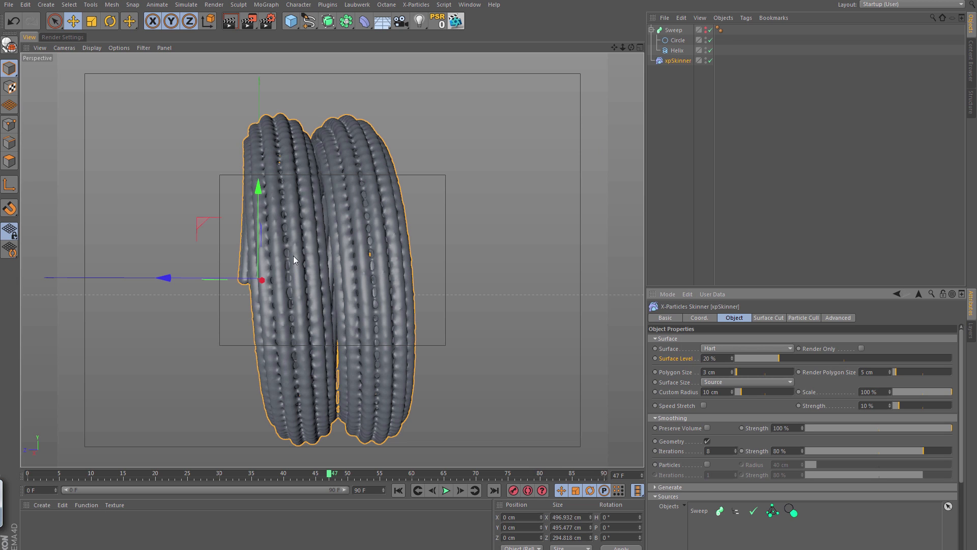
Step: Examine the ribbed, perforated surface of the skinned helix from several angles and distances
left_click_drag(307, 236, 346, 196, "alt")
right_click_drag(346, 199, 271, 230, "alt")
left_click_drag(271, 230, 339, 210, "alt")
right_click_drag(338, 211, 475, 179, "alt")
left_click_drag(476, 178, 244, 211, "alt")
right_click_drag(243, 209, 228, 297, "alt")
left_click_drag(228, 297, 252, 288, "alt")
right_click_drag(251, 288, 334, 273, "alt")
left_click_drag(333, 273, 358, 294, "alt")
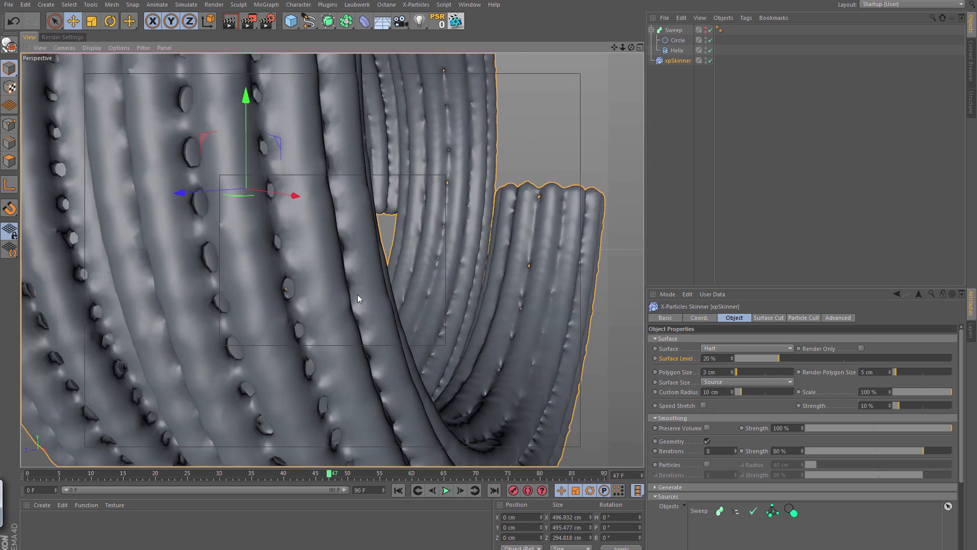
right_click_drag(357, 294, 285, 291, "alt")
mouse_move(285, 291)
left_mouse_down("alt")
mouse_move(274, 294)
mouse_move(288, 288)
left_mouse_up("alt")
right_click_drag(288, 289, 281, 287, "alt")
left_click_drag(281, 287, 328, 322, "alt")
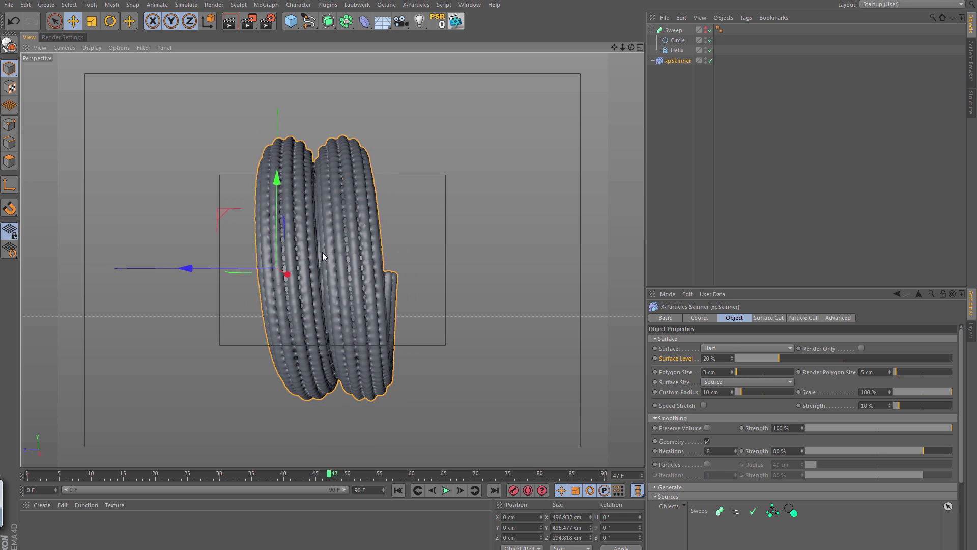
Step: Take the Helix out of the Sweep, and delete the Sweep together with its Circle
left_click(673, 30)
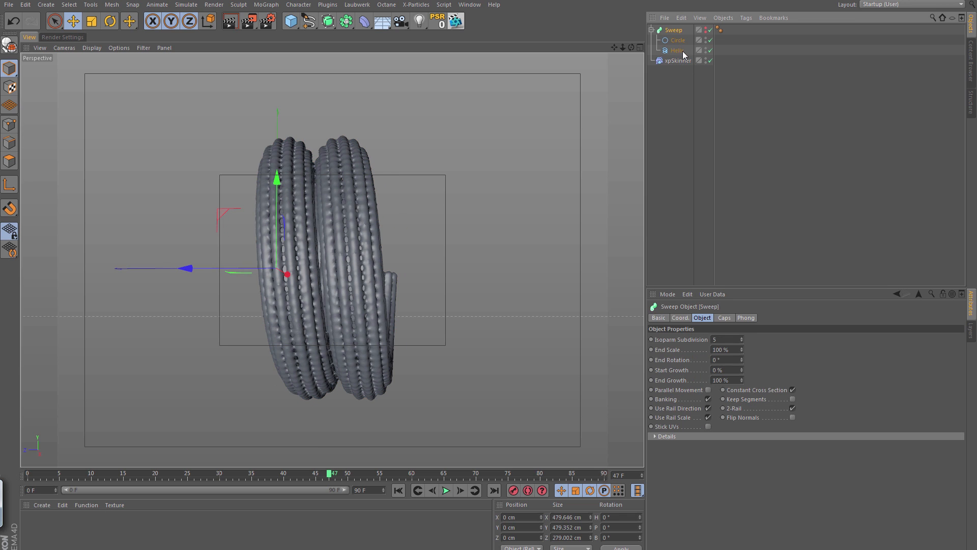
left_click_drag(677, 53, 673, 33)
left_click(673, 41)
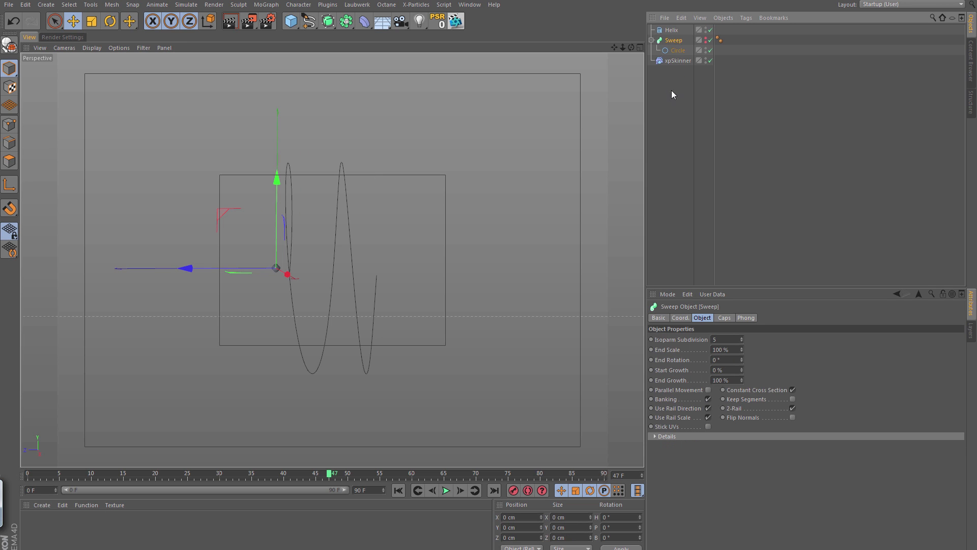
key("Delete")
left_click(674, 30)
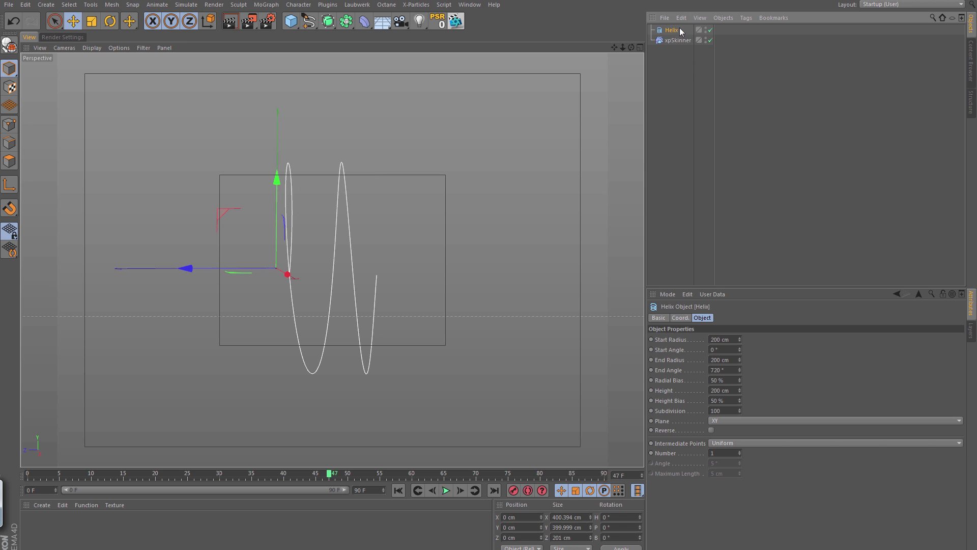
Step: Add a Cylinder about 633 cm tall, moved about 169 cm along Z beside the helix, with 10 height segments
left_click(290, 21)
left_click(448, 65)
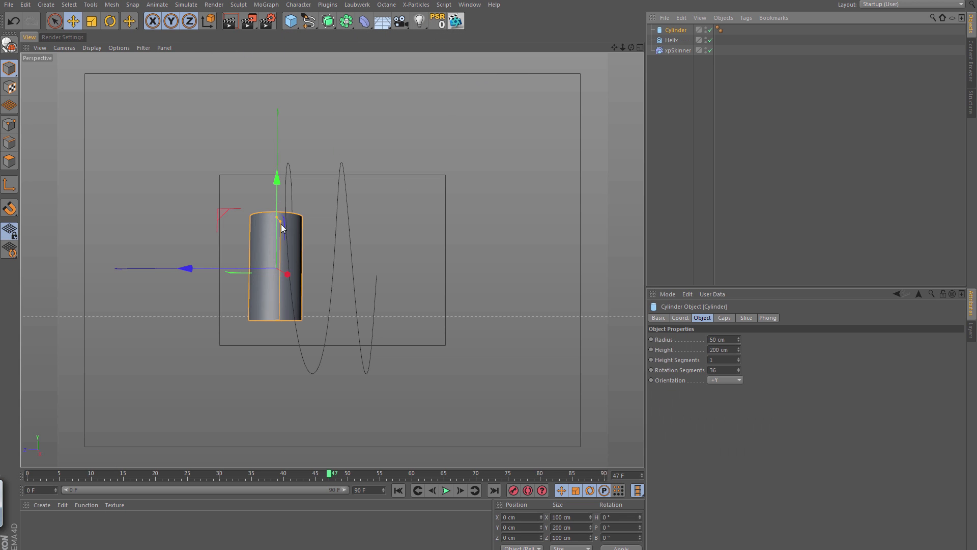
left_click_drag(280, 220, 279, 105)
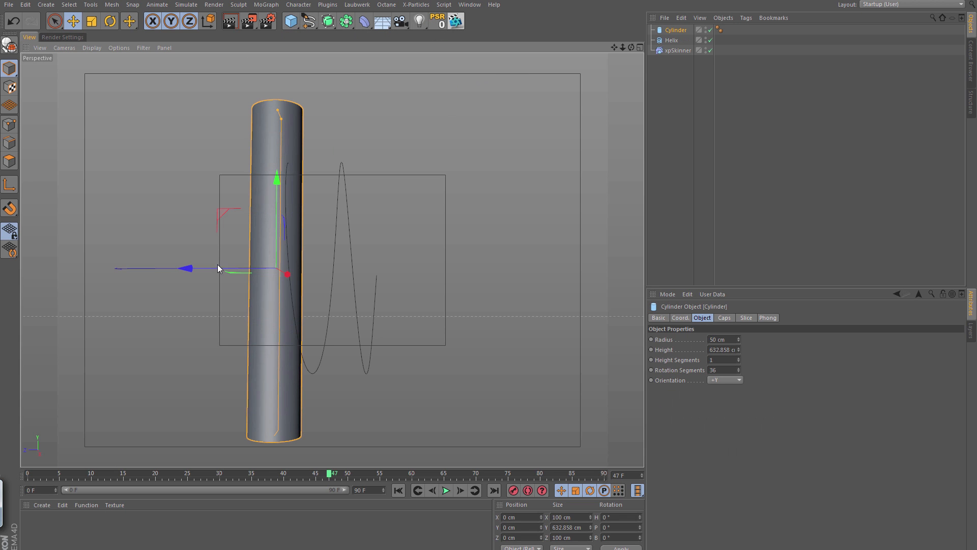
left_click_drag(182, 268, 142, 262)
left_click(723, 360)
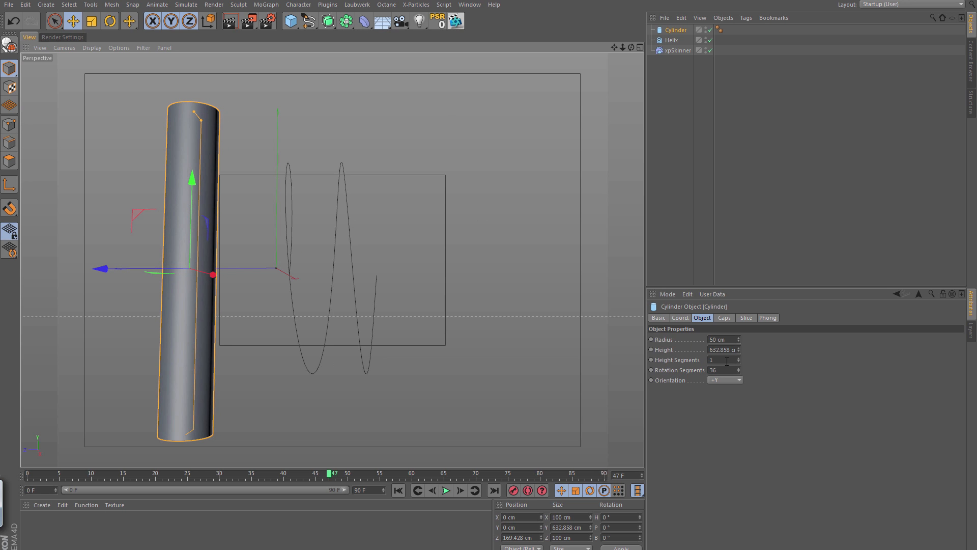
type("0")
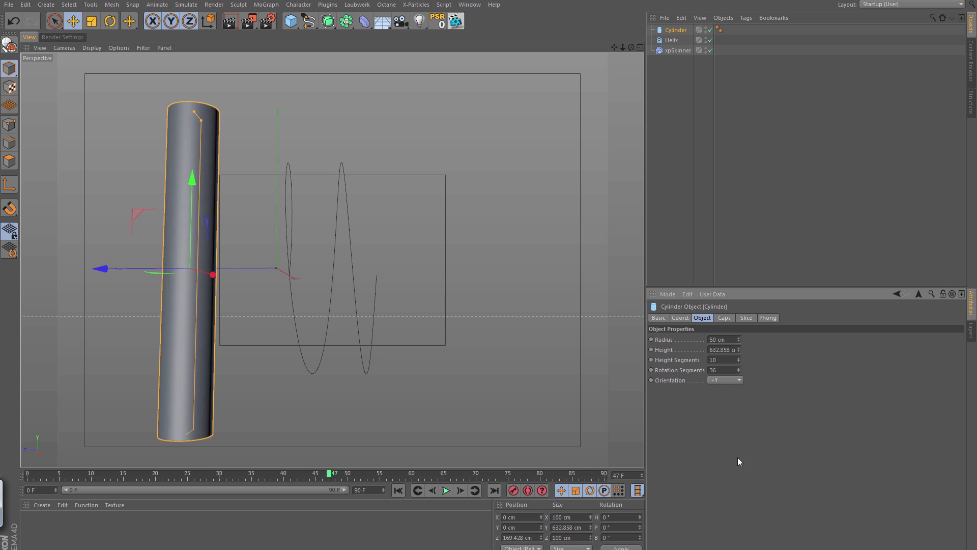
Step: Add a Spline Wrap deformer under the Cylinder, with the Helix as its spline and +Y as its axis
left_click(365, 20)
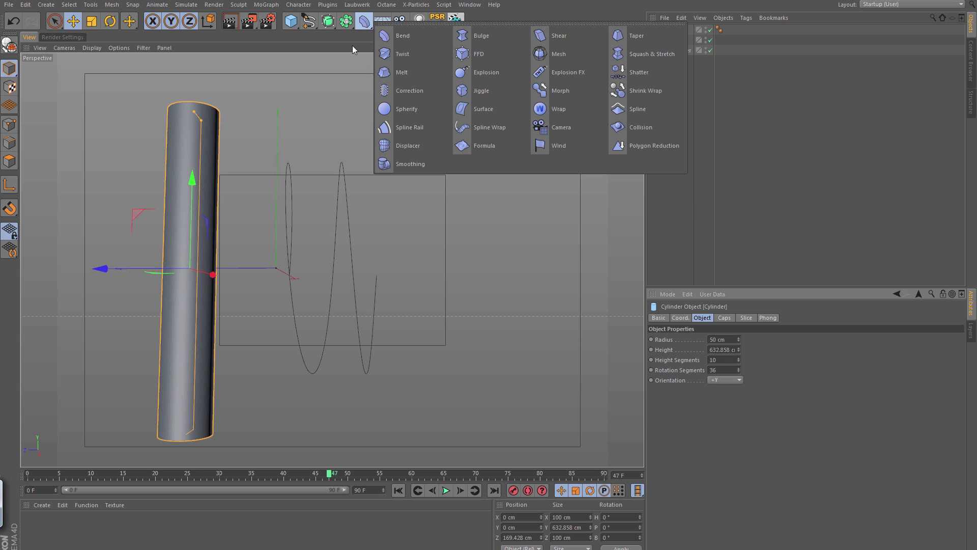
left_click(490, 128)
left_click_drag(671, 30, 670, 42)
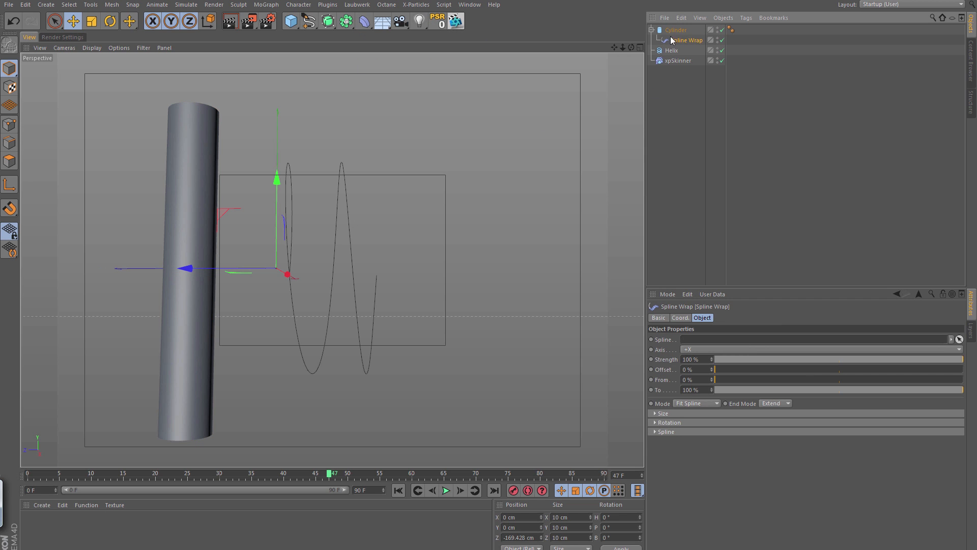
left_click_drag(672, 51, 716, 340)
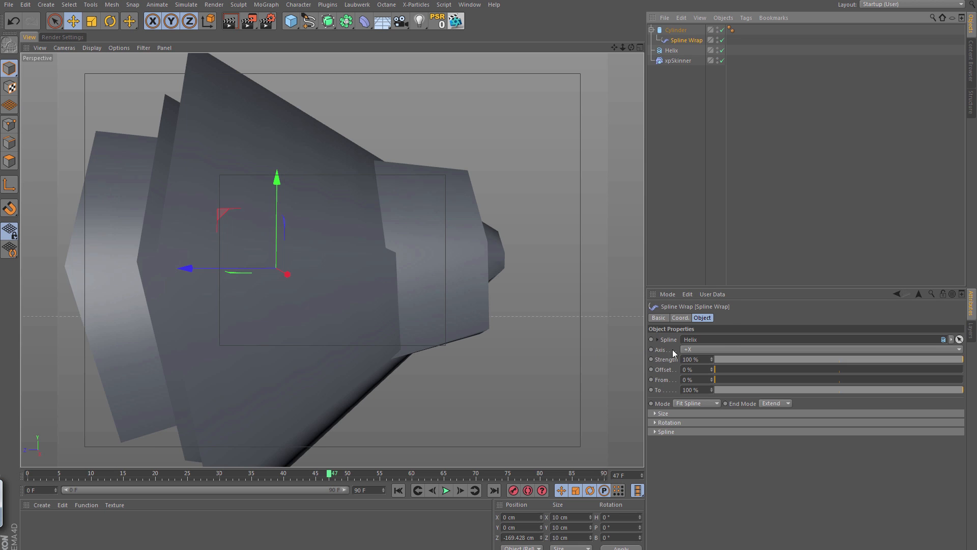
left_click(693, 351)
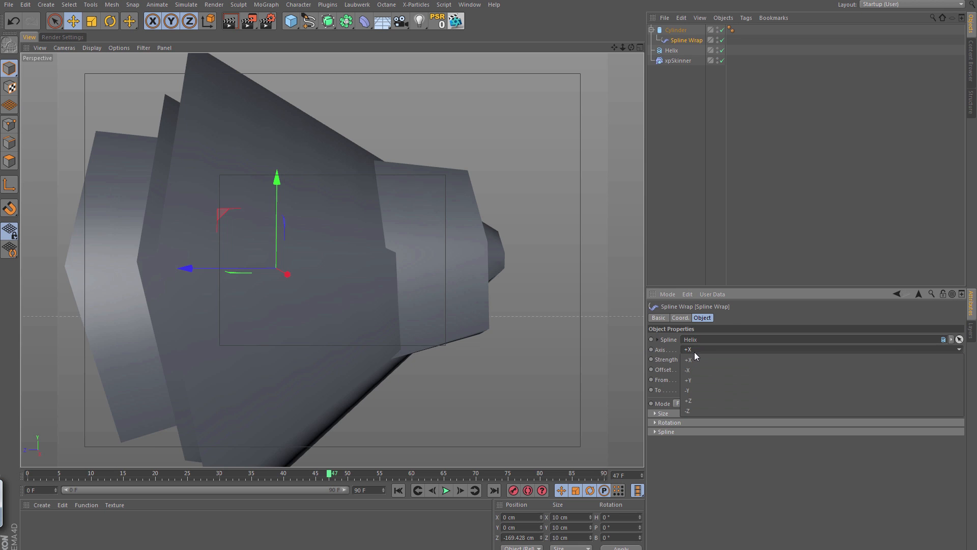
left_click(698, 381)
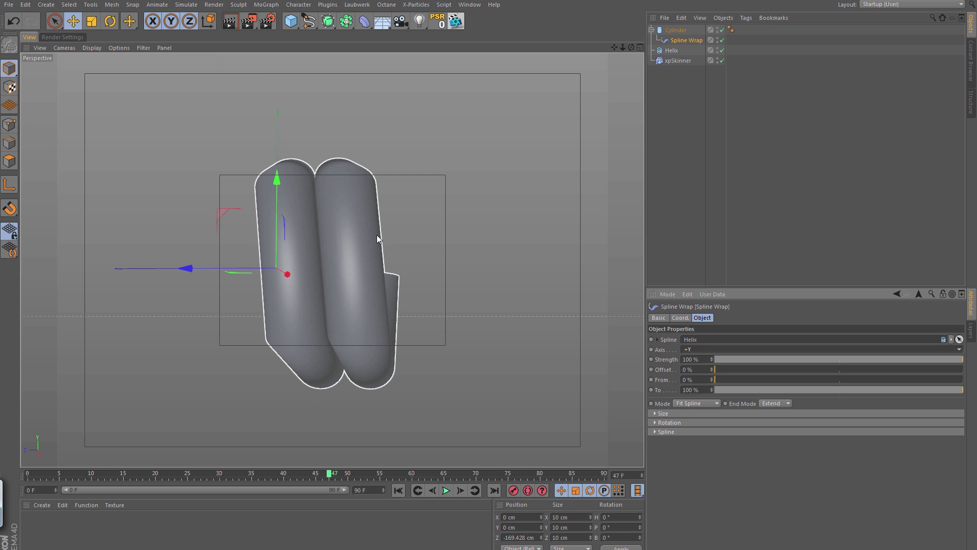
Step: Add the wrapped Cylinder to xpSkinner's source objects and hide the Cylinder itself in the viewport
left_click(678, 60)
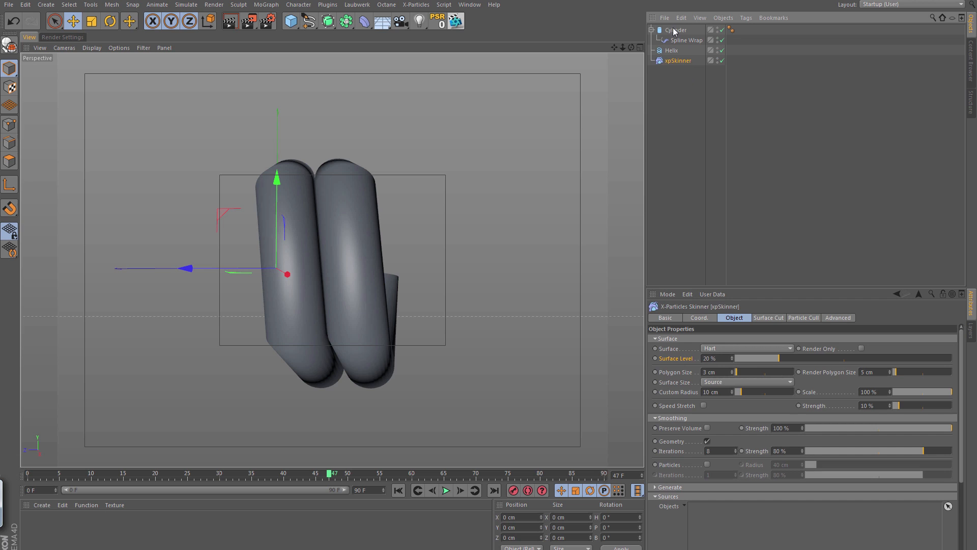
left_click_drag(675, 32, 774, 509)
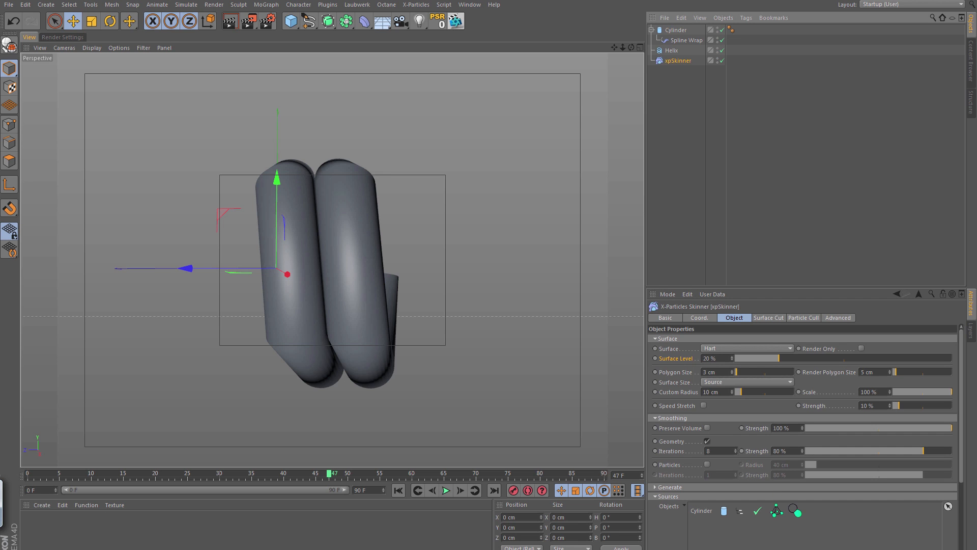
left_click(719, 30)
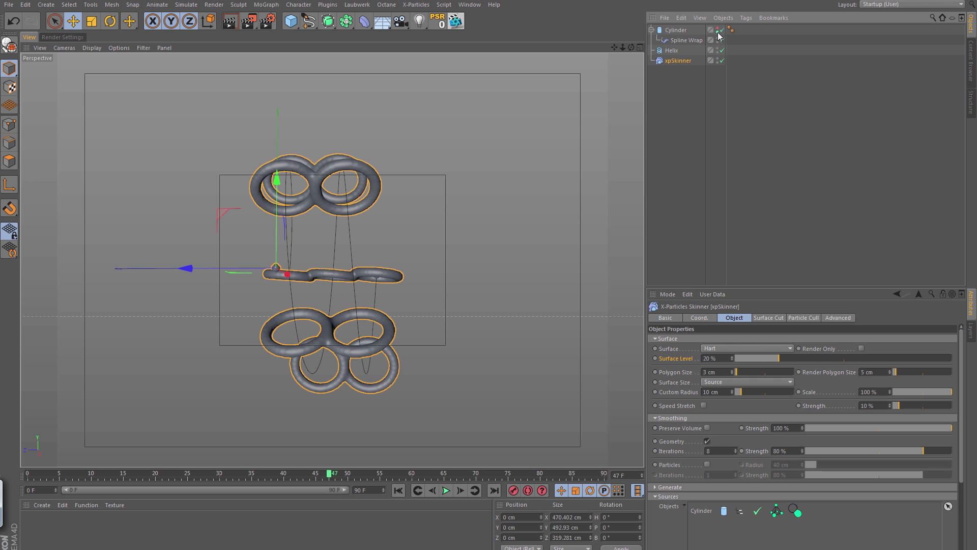
left_click(620, 148)
Step: Set the Cylinder's Height Segments to 50
left_click_drag(300, 277, 356, 238, "alt")
right_click_drag(355, 268, 464, 251, "alt")
left_click_drag(355, 267, 346, 225, "alt")
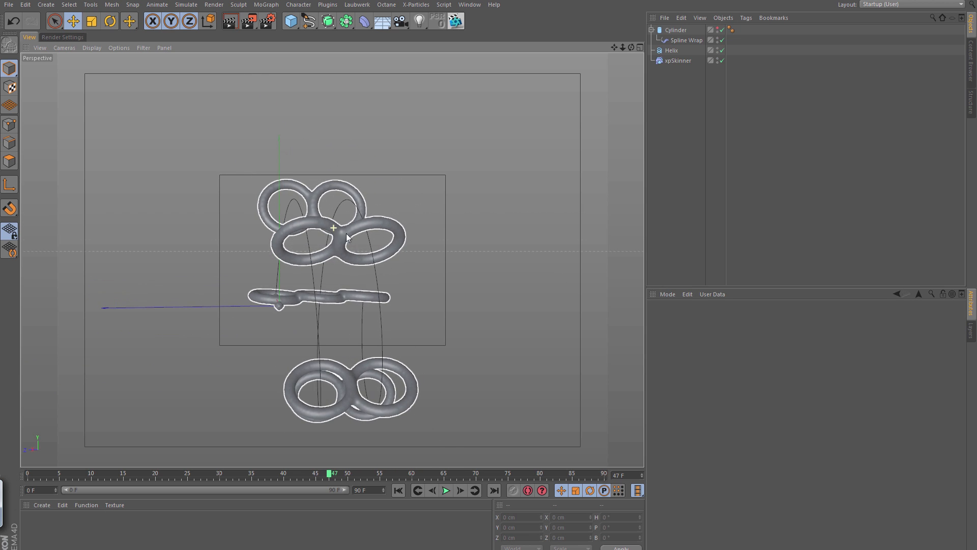
left_click(676, 30)
double_click(714, 361)
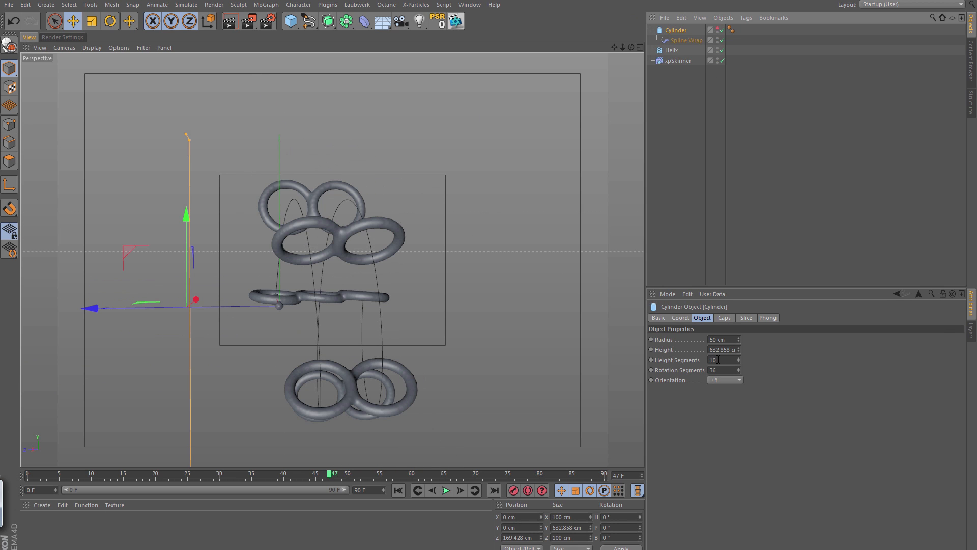
type("5")
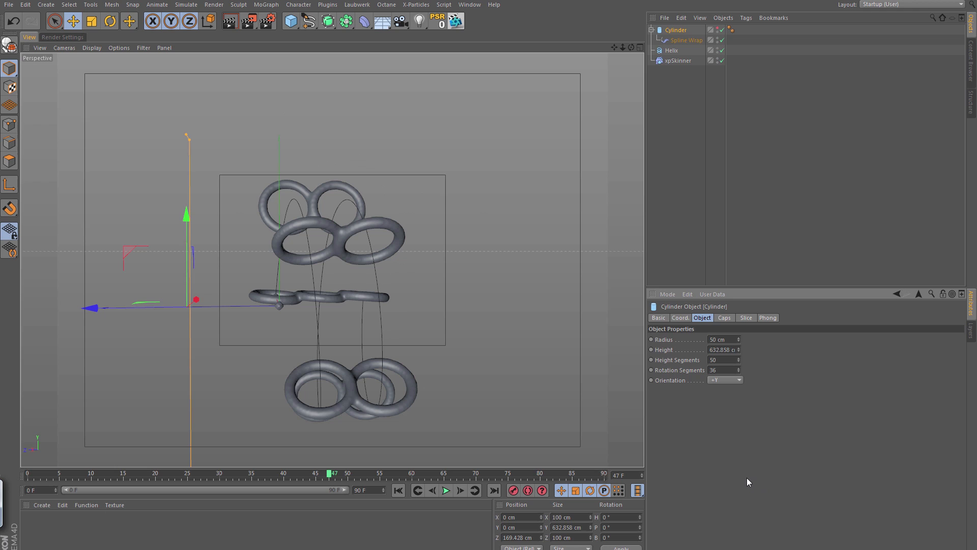
key("Return")
Step: Set the Cylinder's Rotation Segments to 15 and leave the reference render of the perforated coil
left_click_drag(439, 308, 368, 275, "alt")
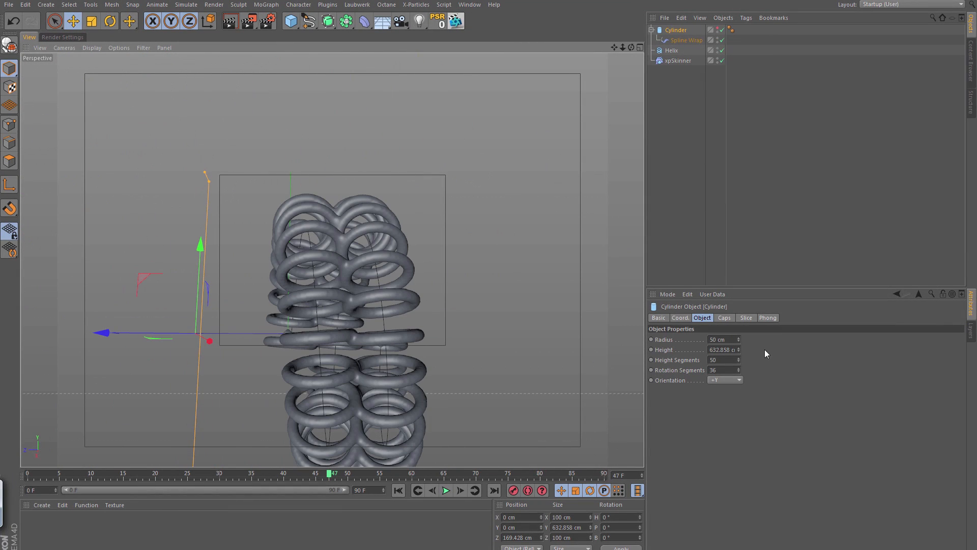
double_click(718, 371)
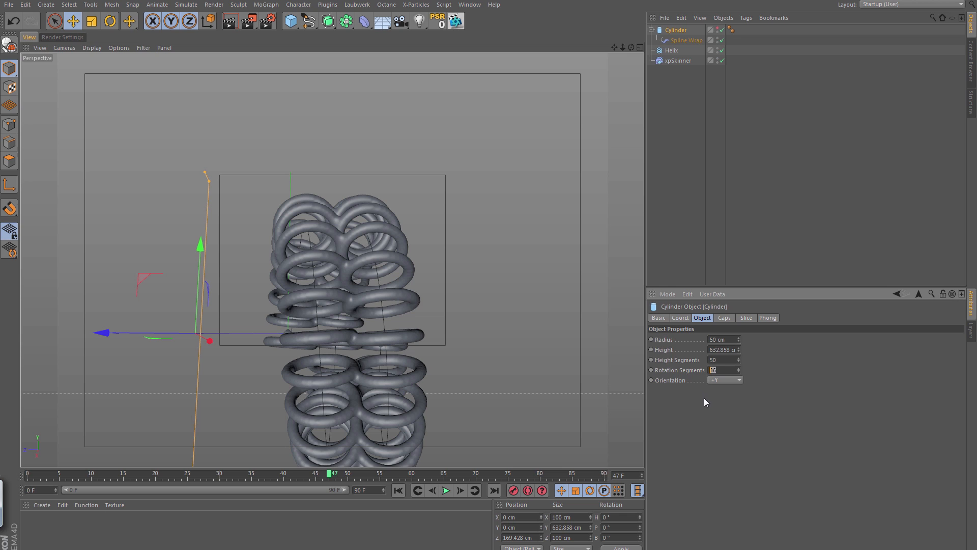
type("15")
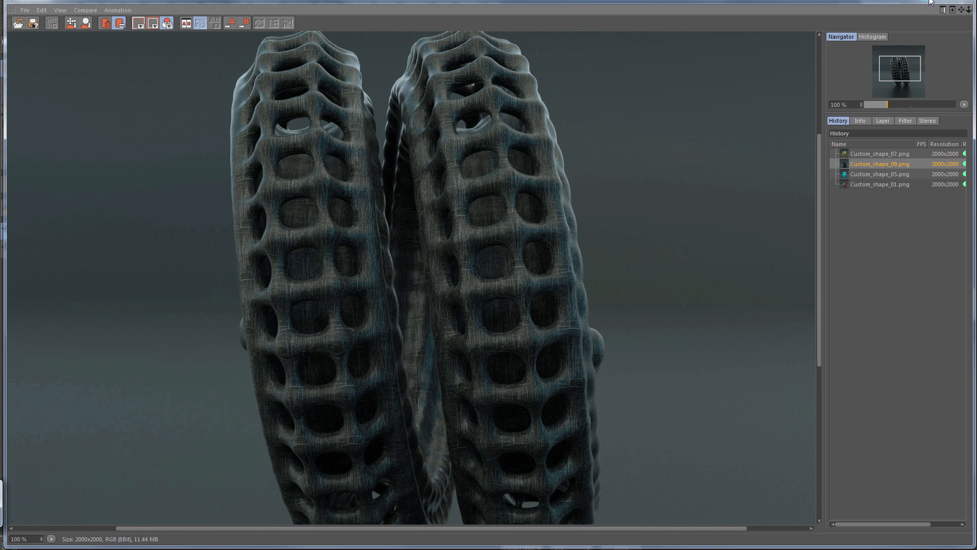
left_click(927, 2)
type("2")
key("Return")
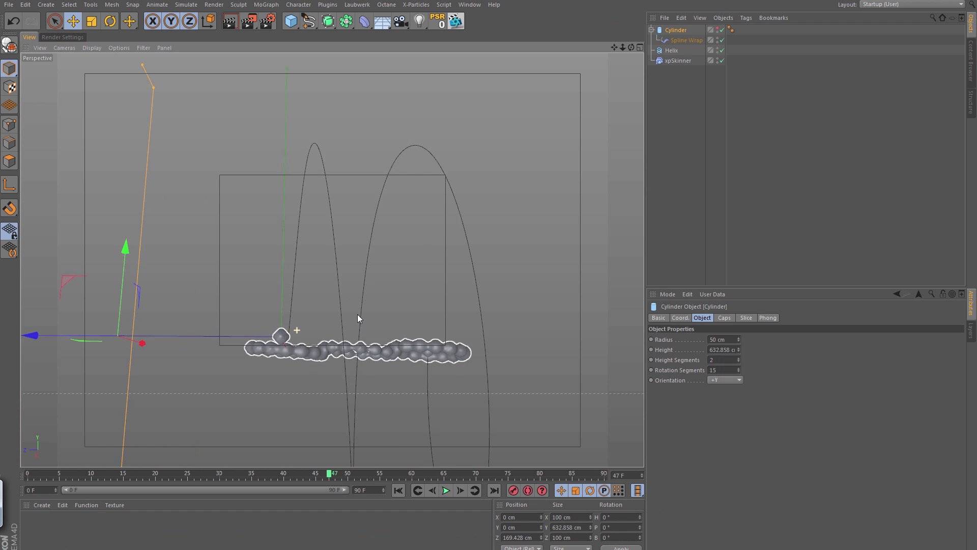
key("ctrl+z")
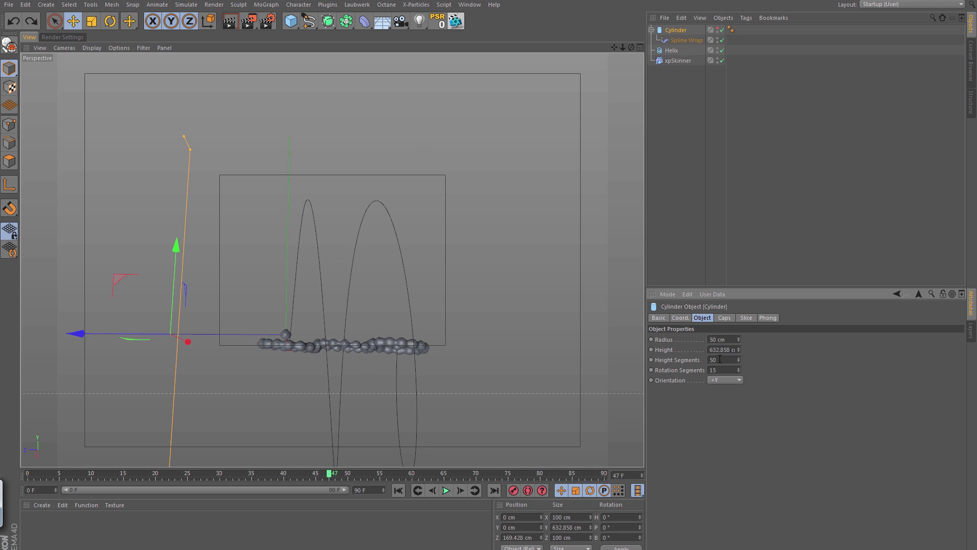
Step: Set the Cylinder's Height Segments to 100
double_click(725, 358)
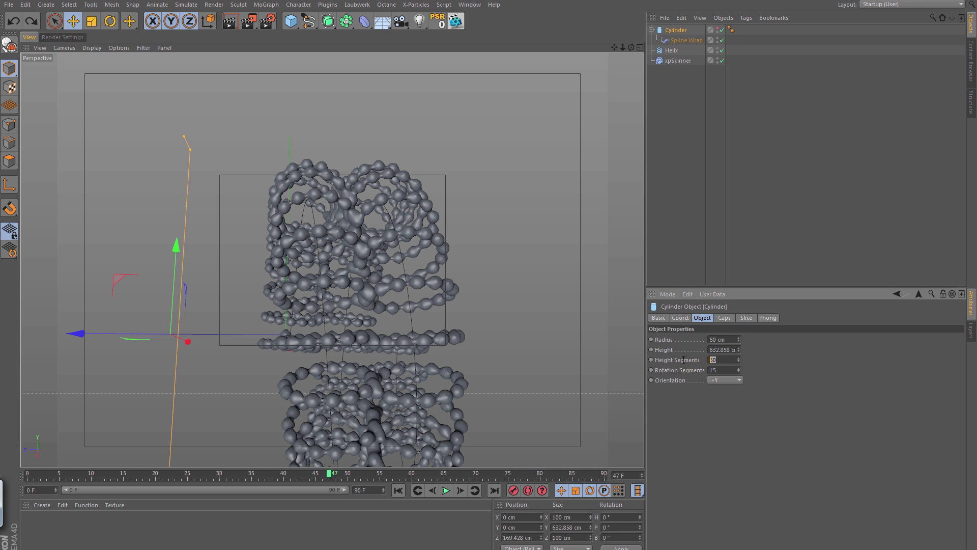
type("100")
key("Return")
Step: Set the skinner's Surface Level to 40 %
left_click_drag(338, 313, 570, 363, "alt")
middle_click_drag(234, 374, 315, 309, "alt")
left_click_drag(315, 309, 52, 328, "alt")
left_click_drag(417, 283, 349, 287, "alt")
scroll(349, 286, "down", 5)
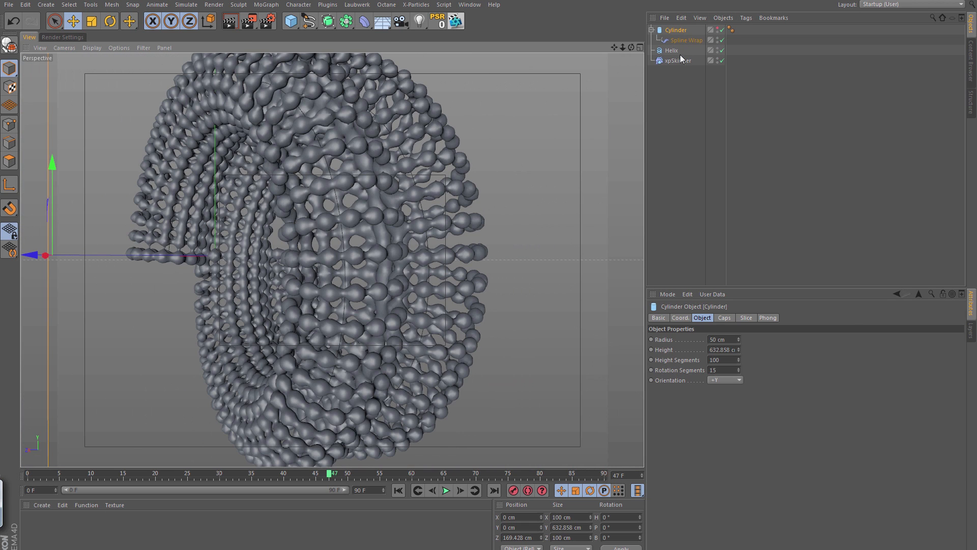
left_click(677, 61)
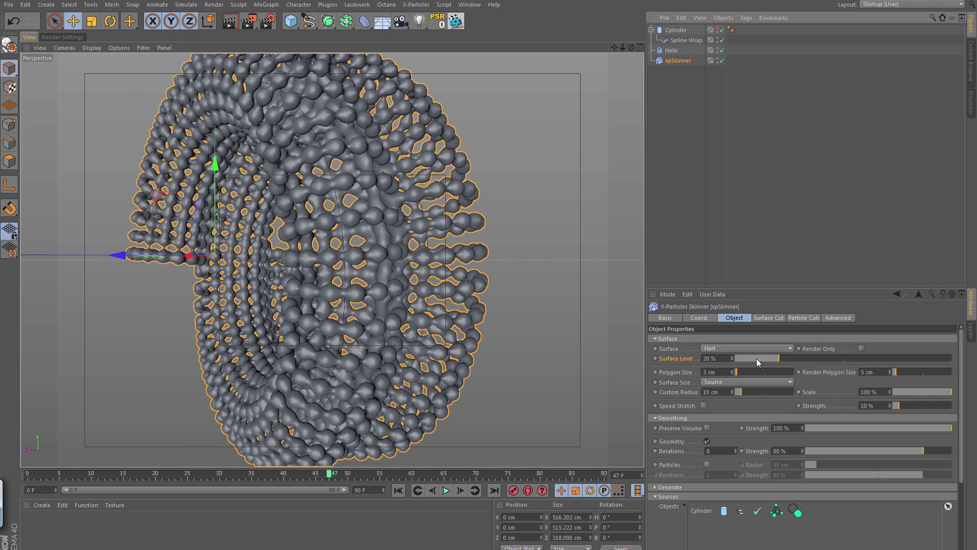
left_click_drag(707, 359, 690, 370)
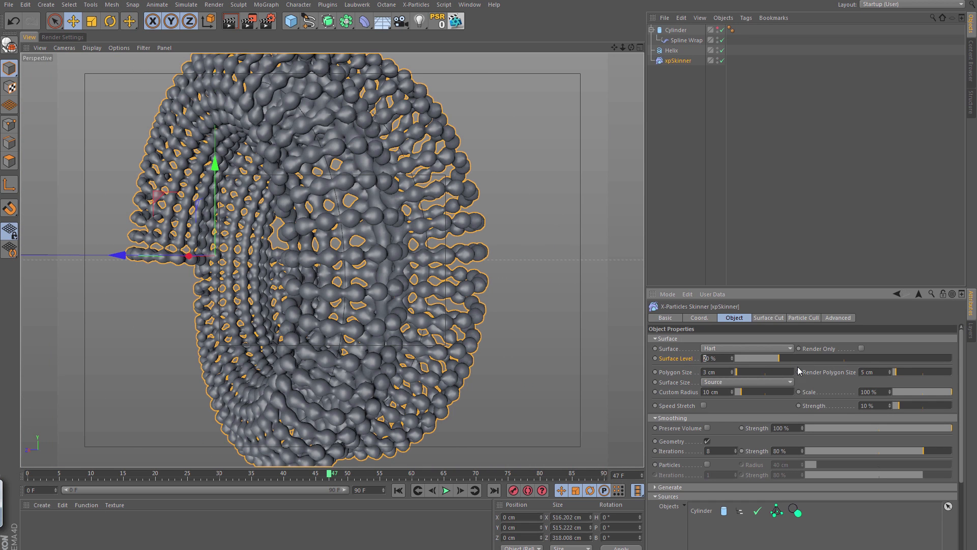
type("4")
key("Return")
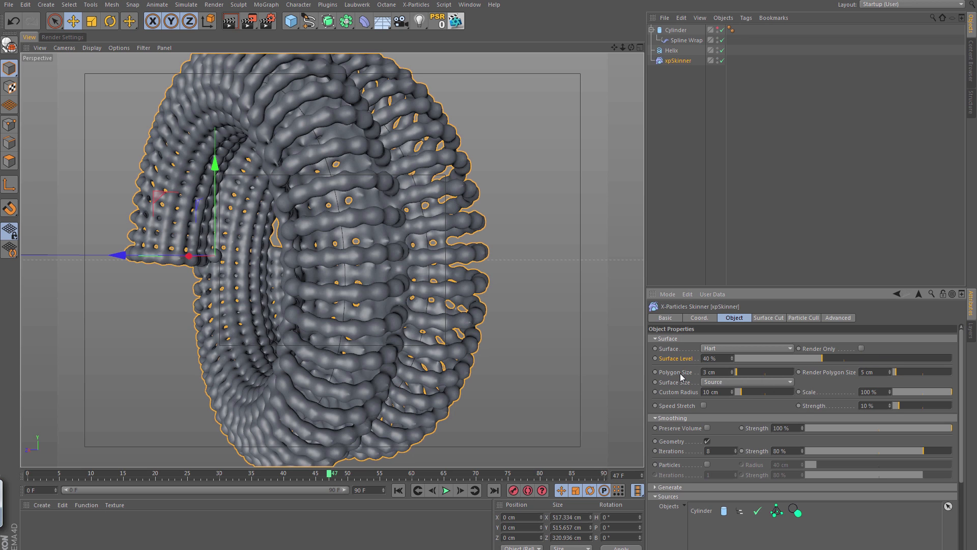
Step: Set the skinner's Surface Level to 50 %
left_click_drag(378, 229, 565, 252, "alt")
left_click_drag(328, 287, 356, 264, "alt")
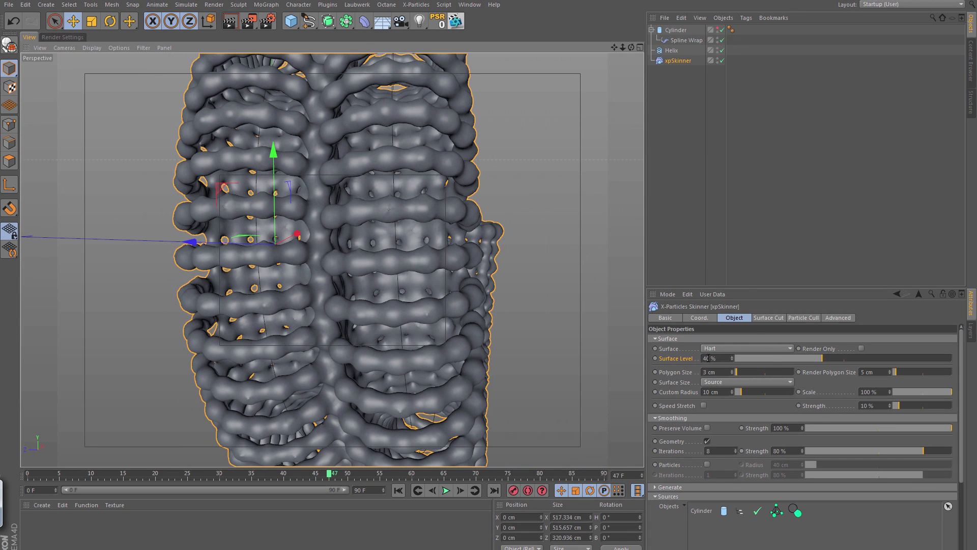
left_click_drag(708, 358, 691, 362)
type("6")
key("Return")
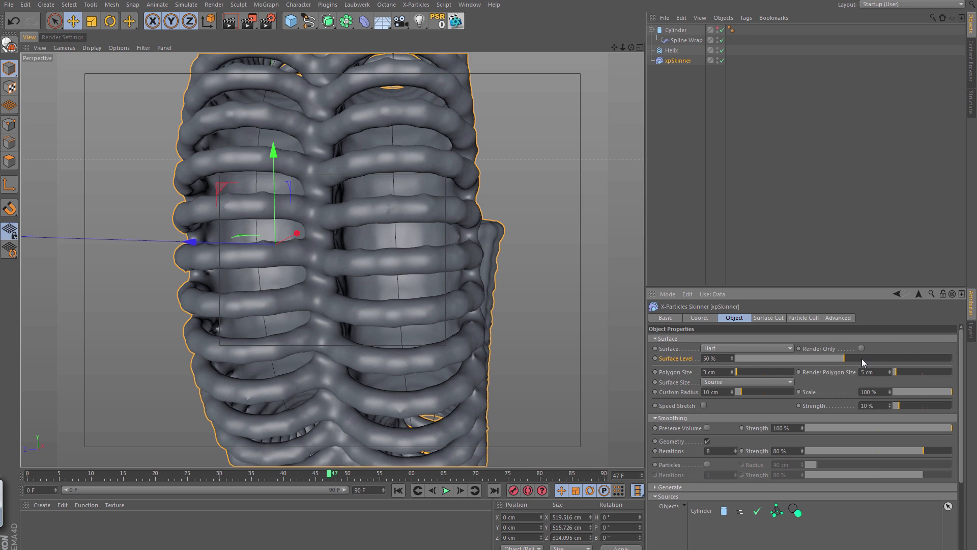
Step: Set the Cylinder's Height Segments to 140 and check the skinned coil's perforated surface
left_click(677, 31)
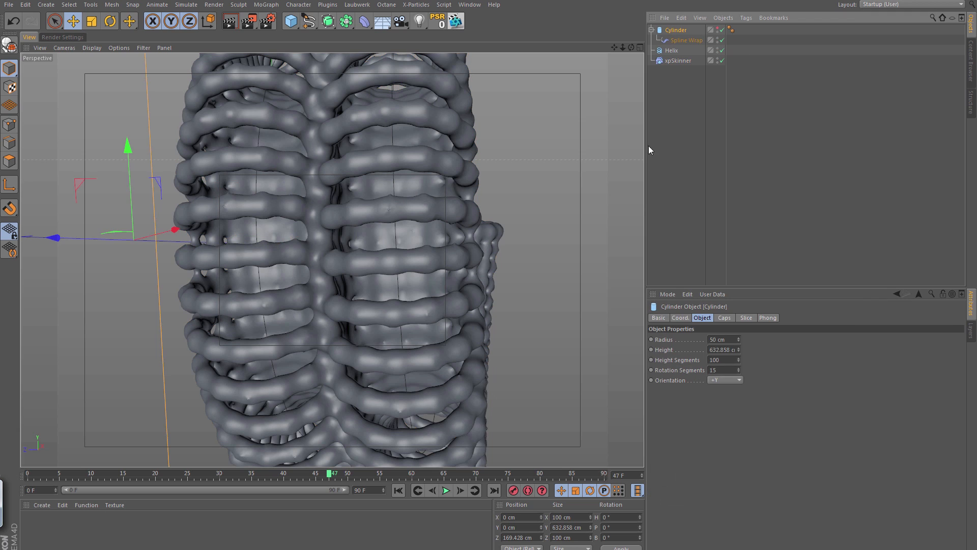
left_click(715, 360)
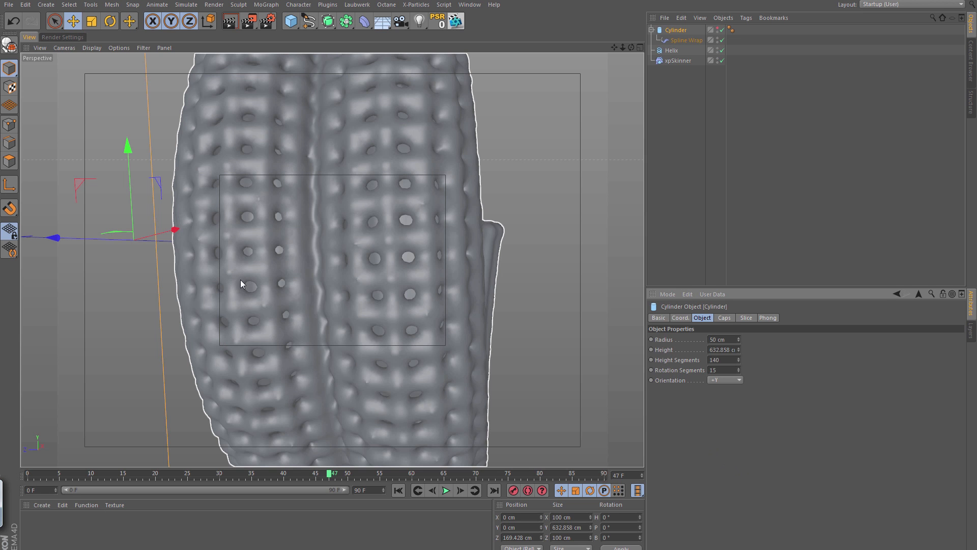
right_click_drag(407, 274, 333, 285, "alt")
left_click_drag(332, 286, 406, 254, "alt")
right_click_drag(407, 255, 367, 280, "alt")
left_click_drag(367, 280, 395, 288, "alt")
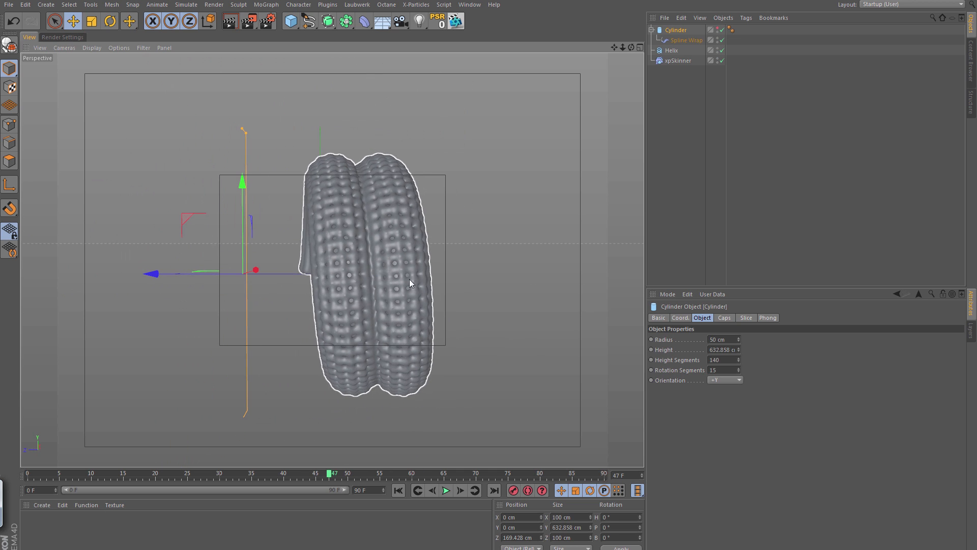
Step: Set the Helix's Height to 300 cm and switch the Spline Wrap off and on again to refresh the skin
left_click(673, 51)
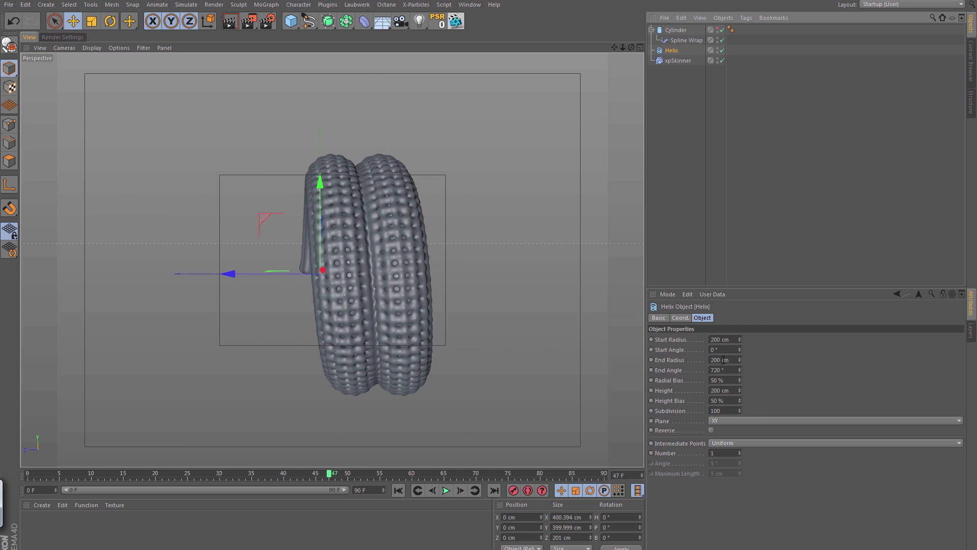
scroll(369, 260, "up", 5)
mouse_move(361, 280)
left_mouse_down("alt")
mouse_move(384, 239)
mouse_move(387, 282)
mouse_move(373, 286)
left_mouse_up("alt")
scroll(386, 282, "down", 5)
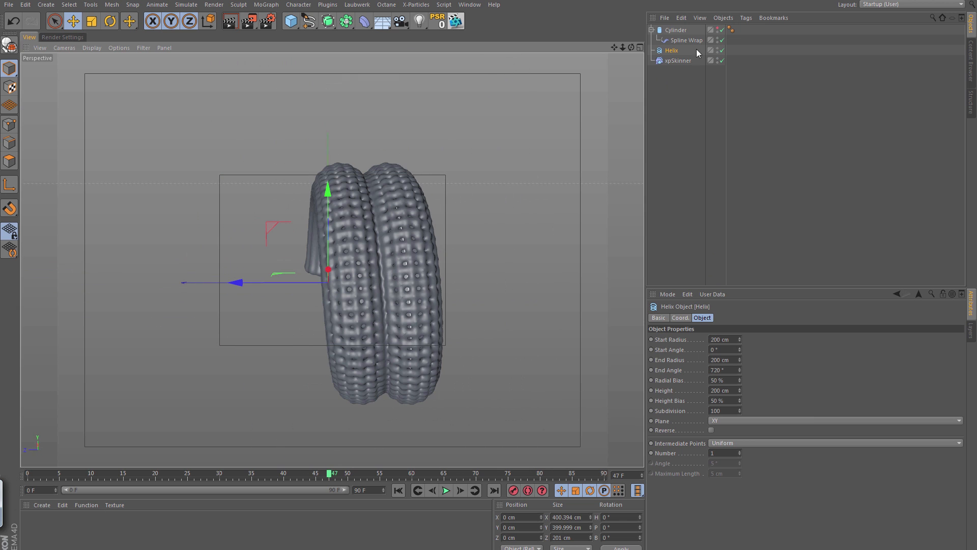
left_click(710, 391)
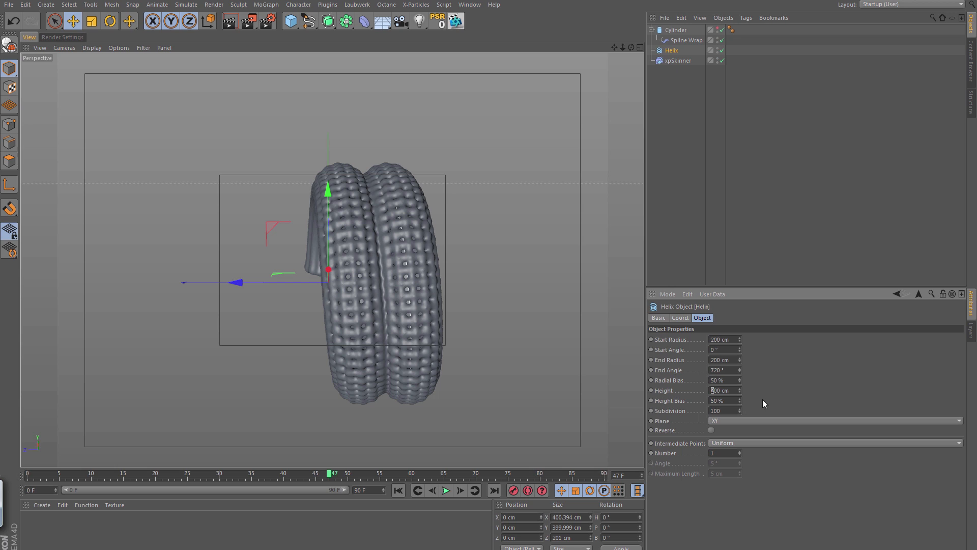
type("3")
key("Return")
left_click(723, 40)
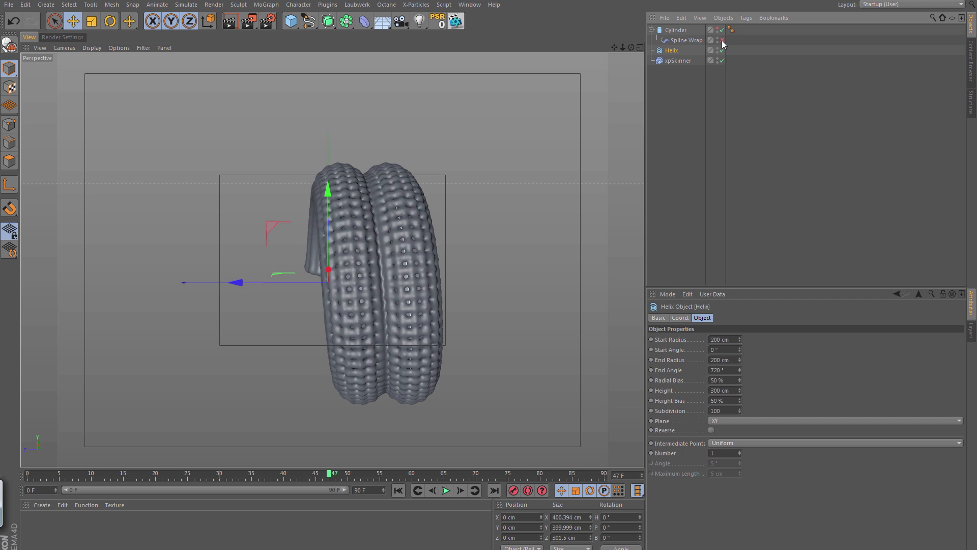
left_click(723, 41)
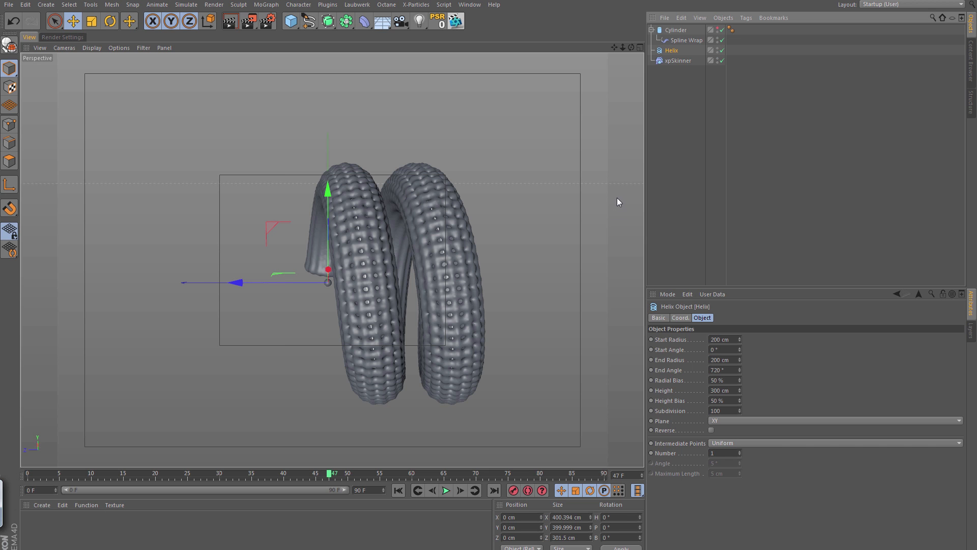
left_click_drag(432, 288, 371, 276, "alt")
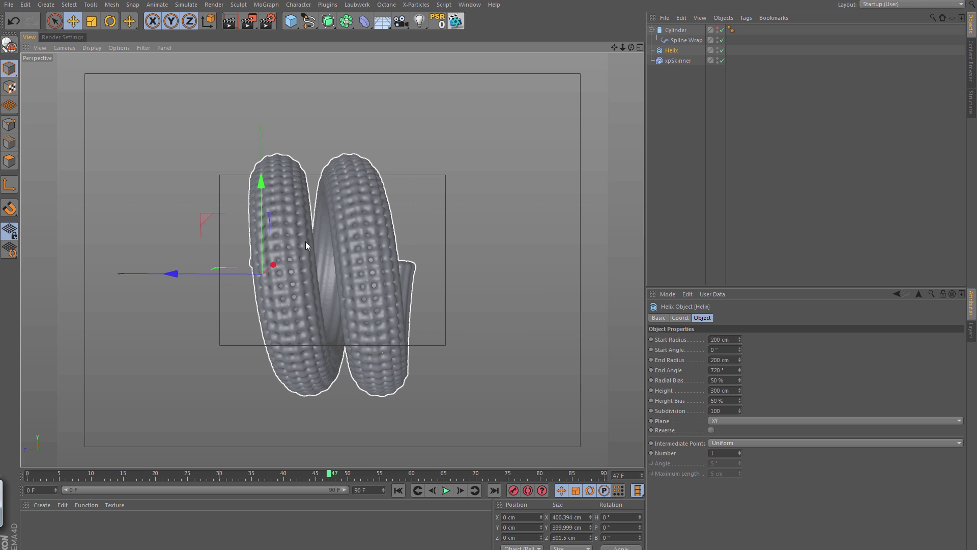
mouse_move(285, 273)
right_mouse_down("alt")
mouse_move(352, 257)
mouse_move(271, 280)
right_mouse_up("alt")
left_click_drag(278, 266, 372, 280, "alt")
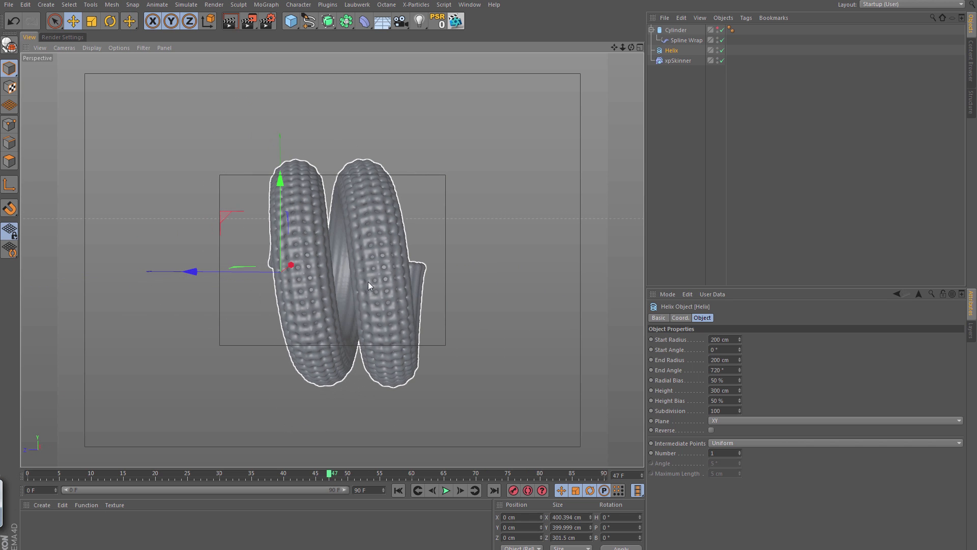